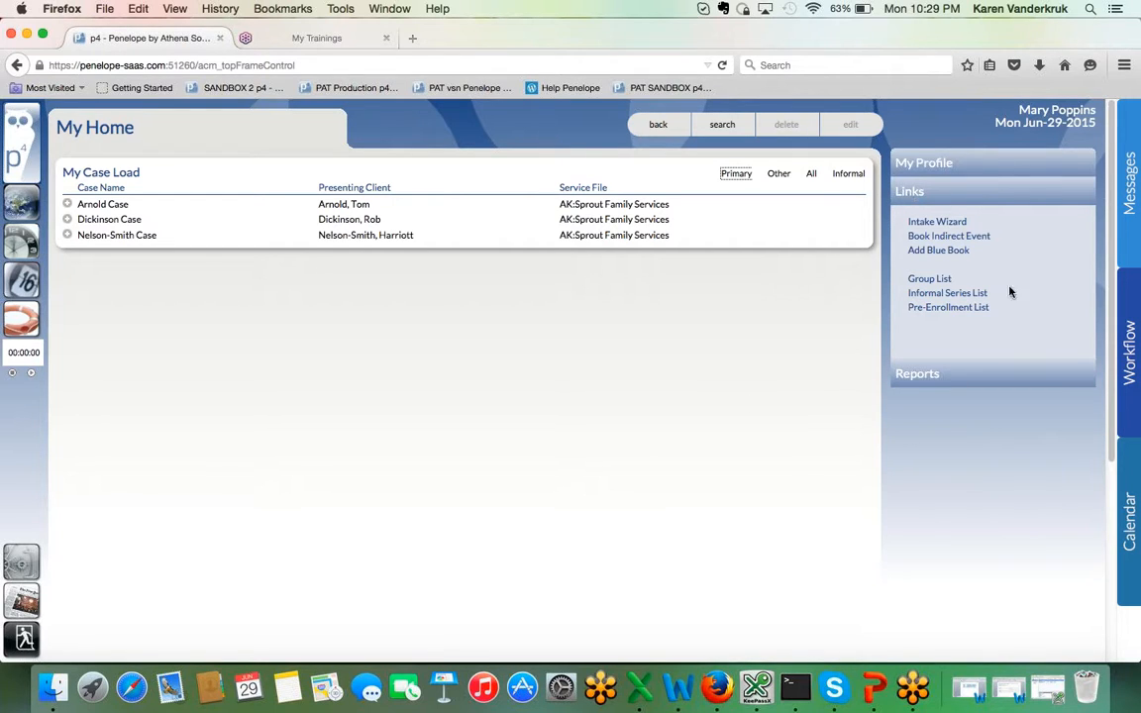
Step: Open the Pre-Enrollment List from the home page and bring its results into view
{"action": "left_click", "coordinate": [939, 313]}
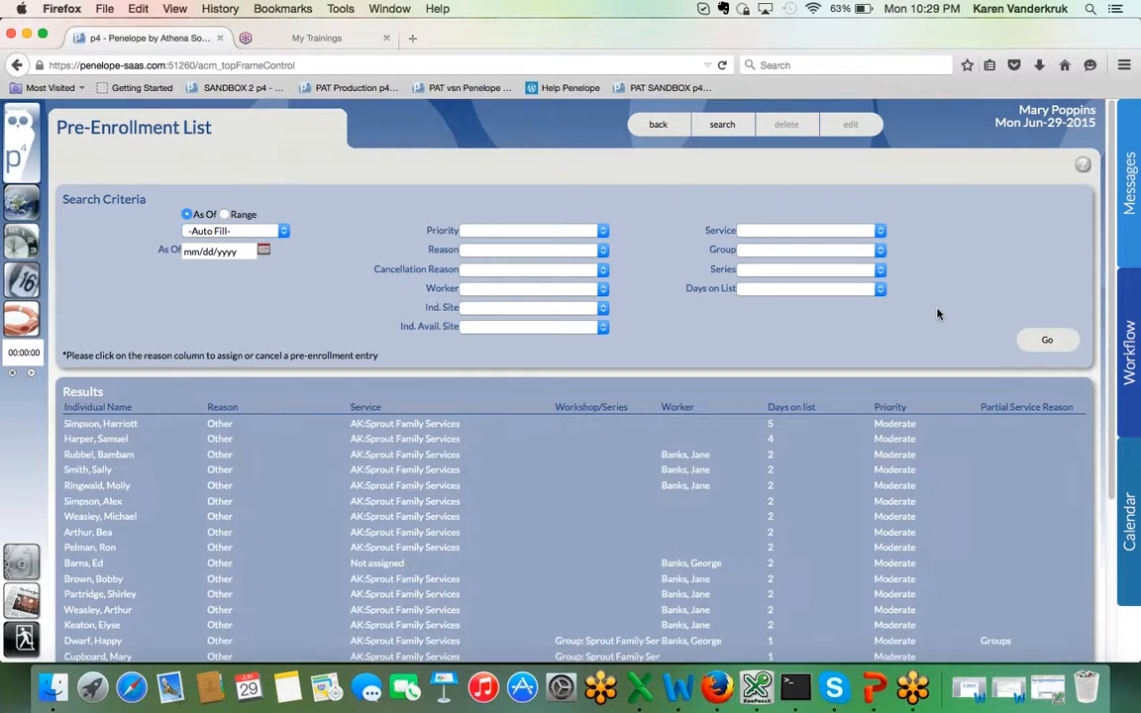
{"action": "scroll", "coordinate": [938, 314], "scroll_direction": "down", "scroll_amount": 1}
{"action": "scroll", "coordinate": [938, 314], "scroll_direction": "down", "scroll_amount": 2}
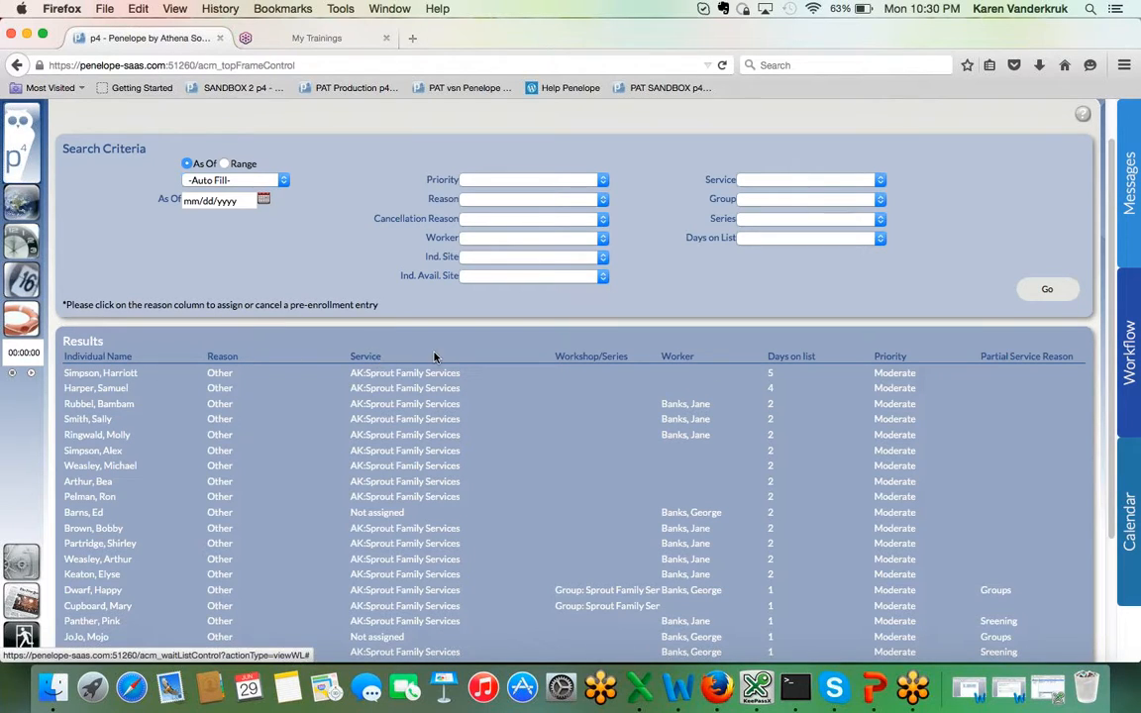
Step: Sort the pre-enrollment results successively by Worker, Days on list, Partial Service Reason and Service, trying both sort directions where useful
{"action": "left_click", "coordinate": [680, 358]}
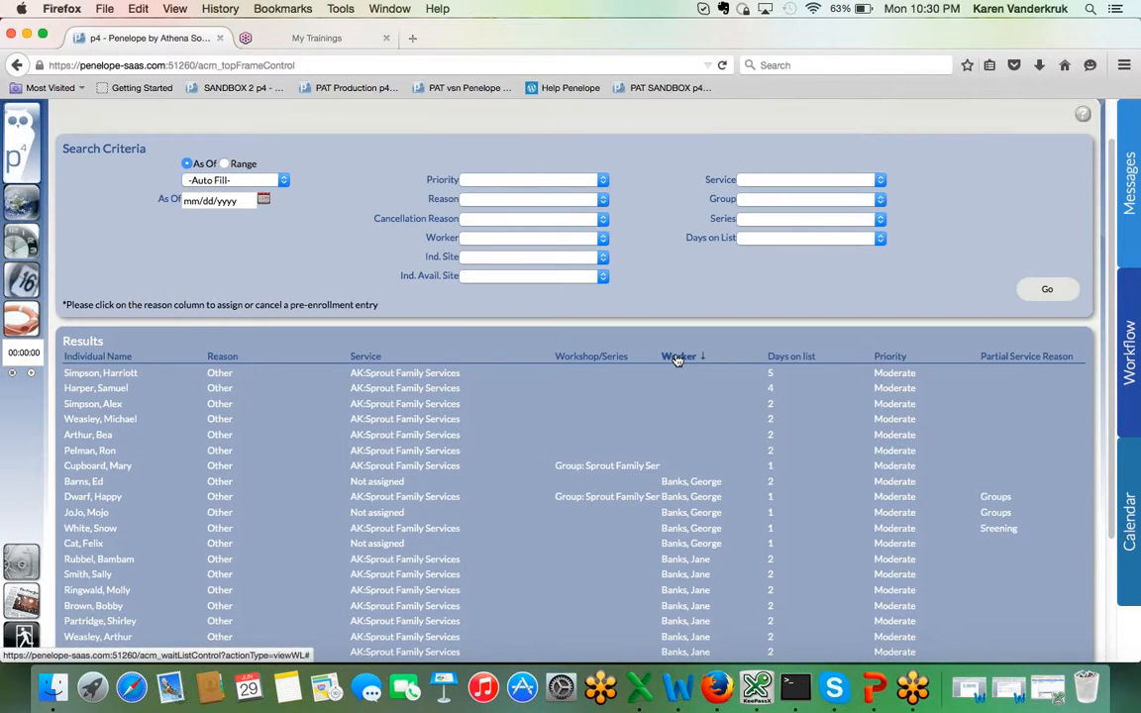
{"action": "left_click", "coordinate": [678, 358]}
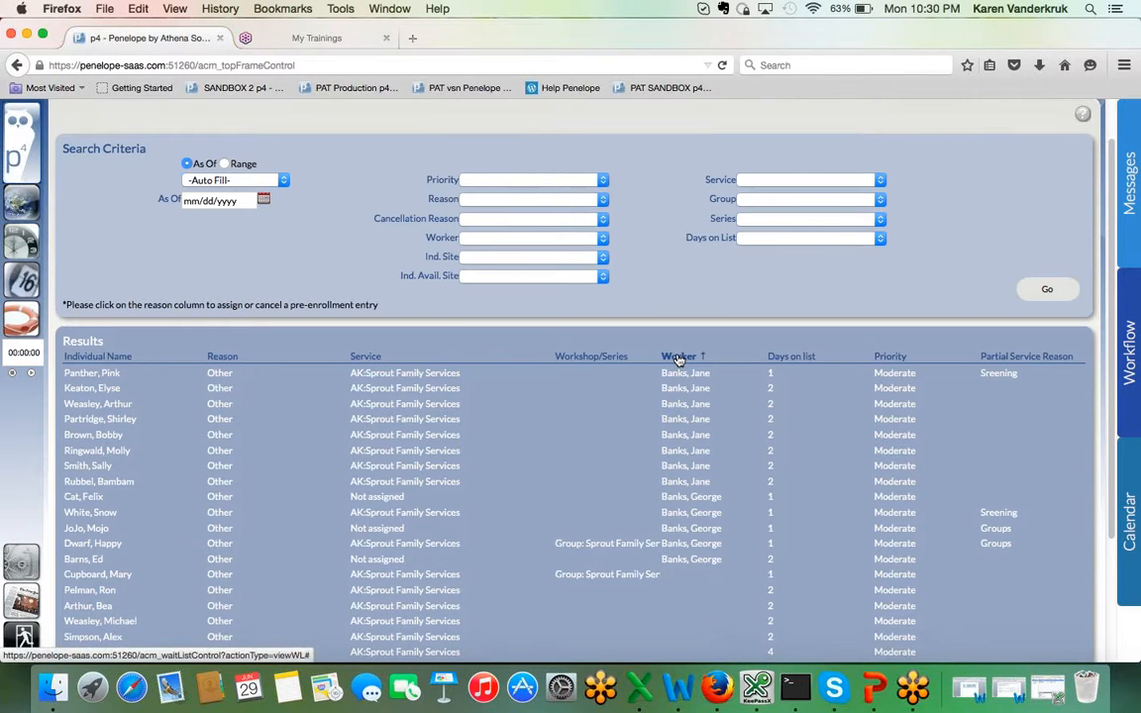
{"action": "left_click", "coordinate": [805, 359]}
{"action": "left_click", "coordinate": [807, 359]}
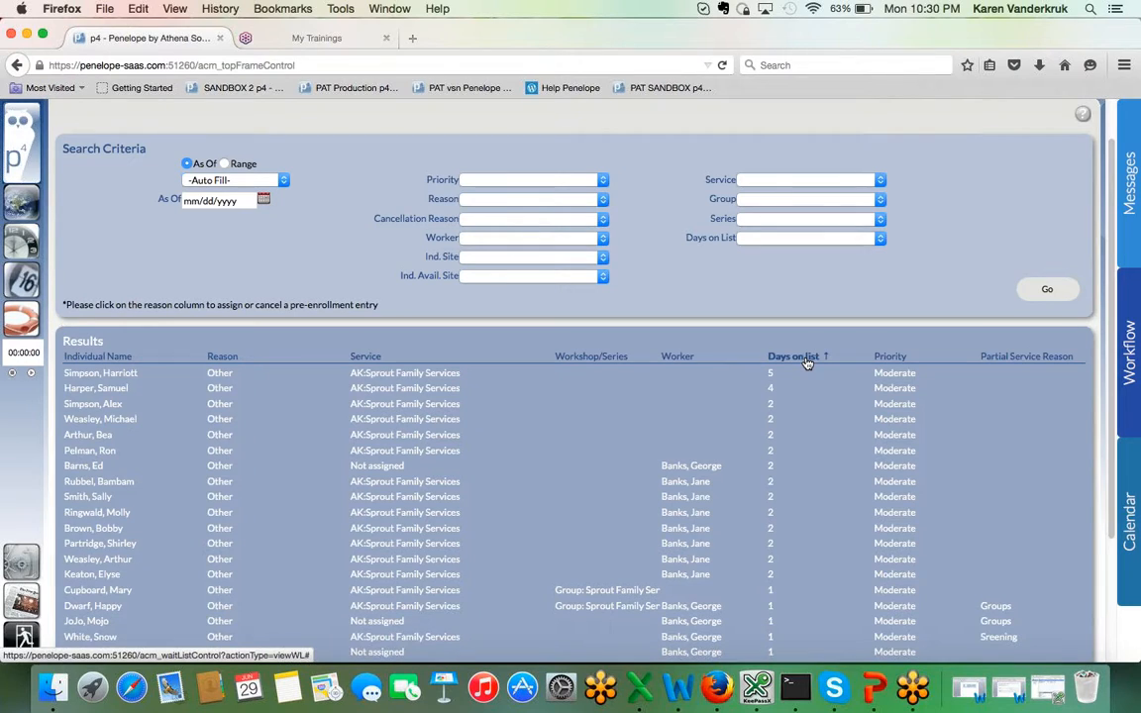
{"action": "left_click", "coordinate": [807, 361]}
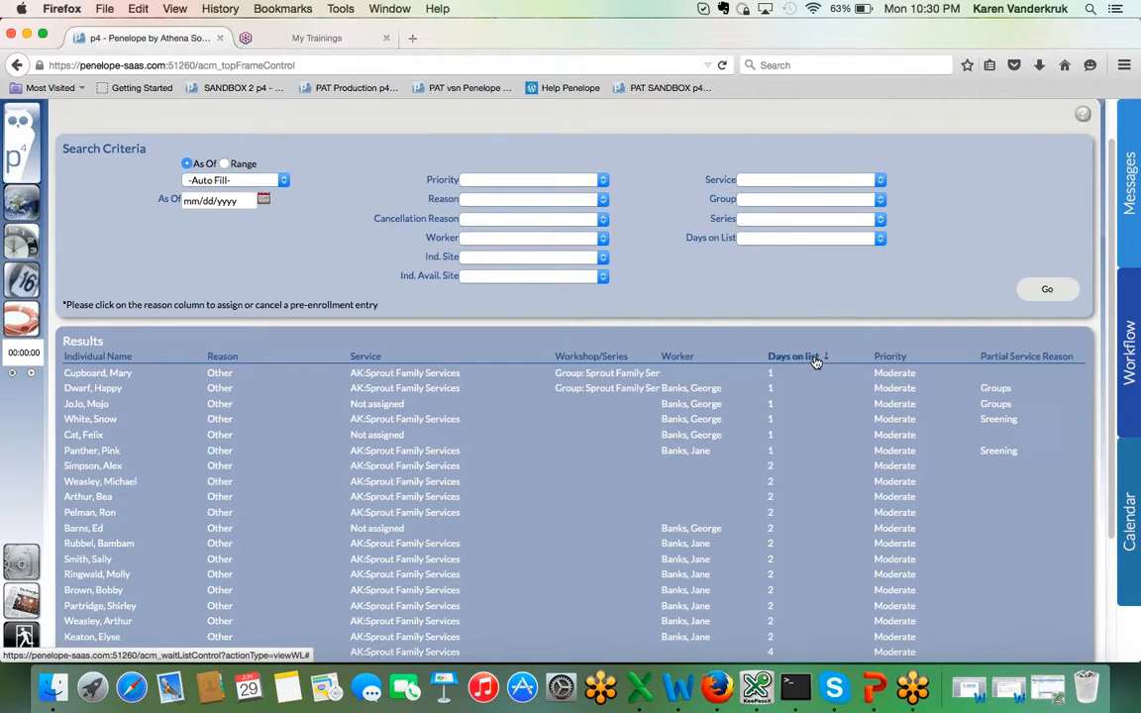
{"action": "left_click", "coordinate": [1056, 359]}
{"action": "left_click", "coordinate": [1057, 359]}
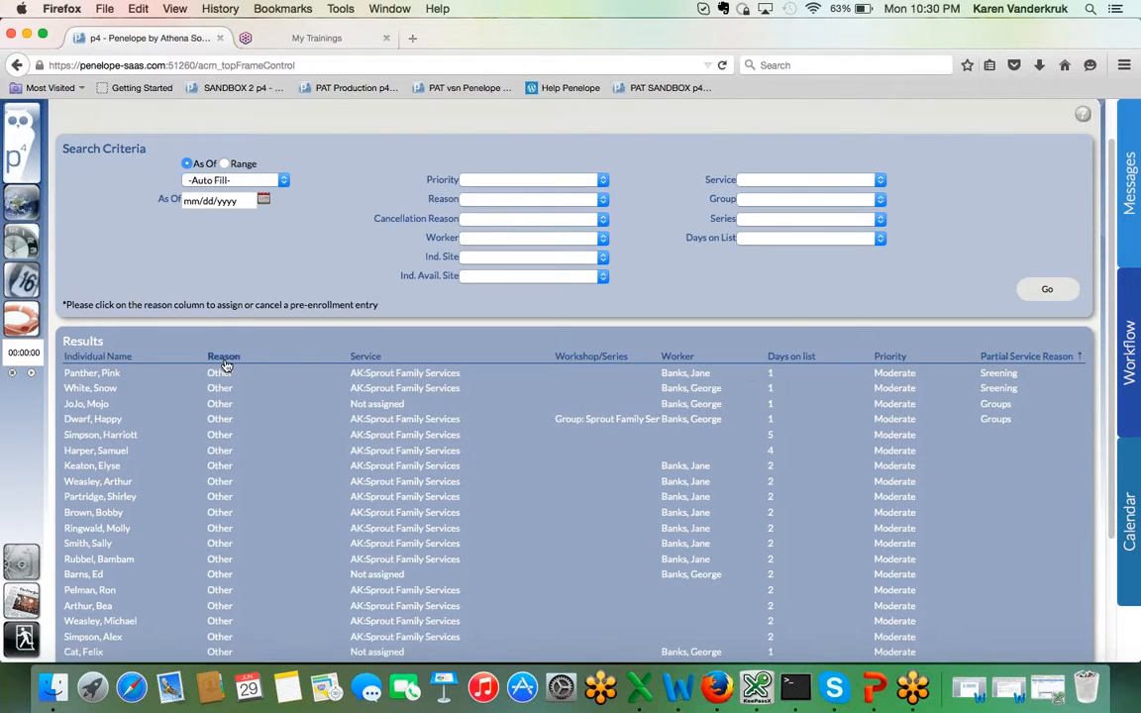
{"action": "left_click", "coordinate": [355, 358]}
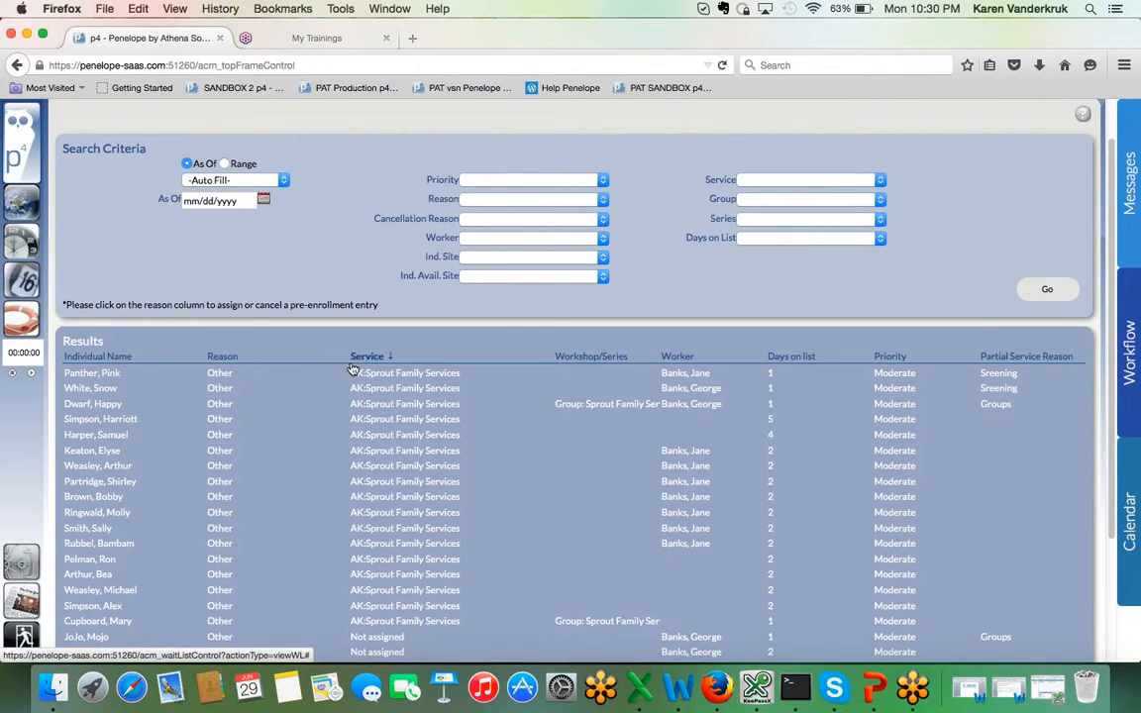
Step: Open the sixth listed pre-enrollment entry and examine the available cancelation reasons without cancelling the pre-enrollment
{"action": "left_click", "coordinate": [222, 455]}
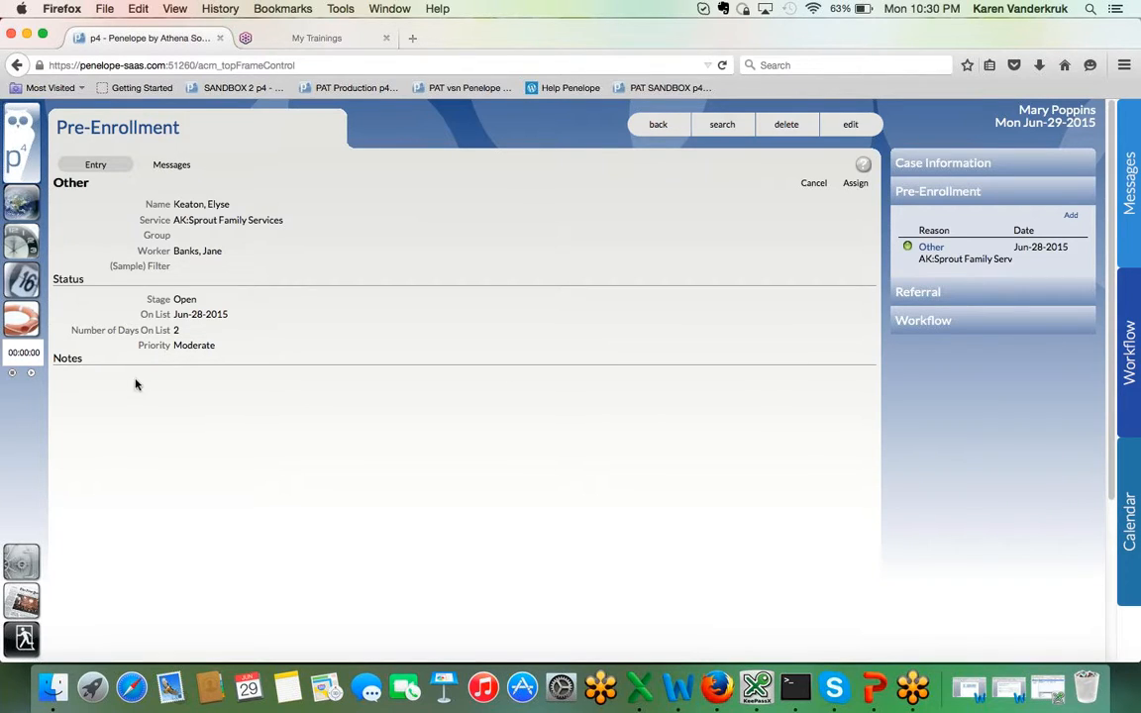
{"action": "left_click", "coordinate": [810, 184]}
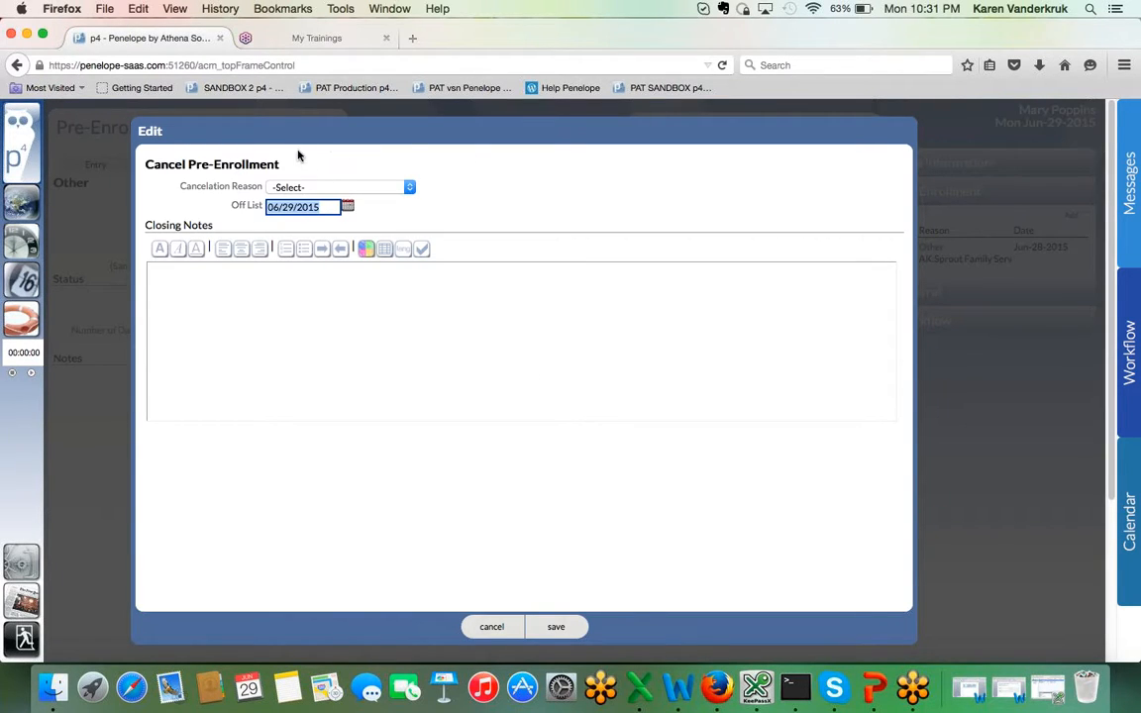
{"action": "left_click", "coordinate": [396, 188]}
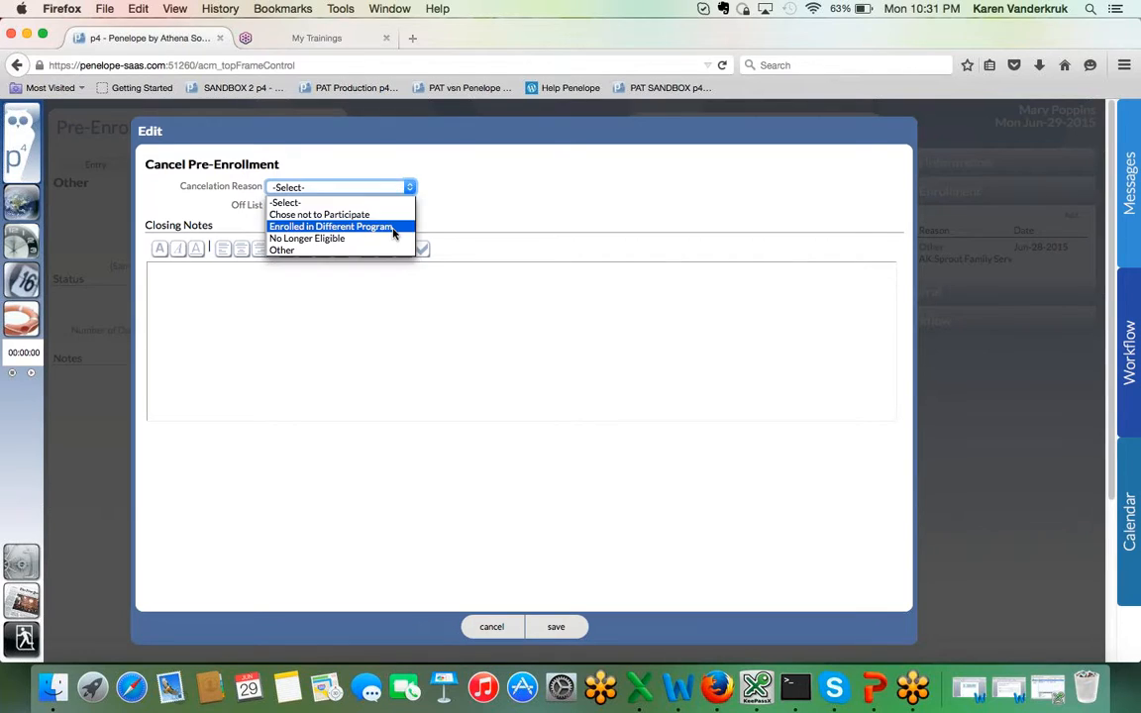
{"action": "left_click", "coordinate": [512, 206]}
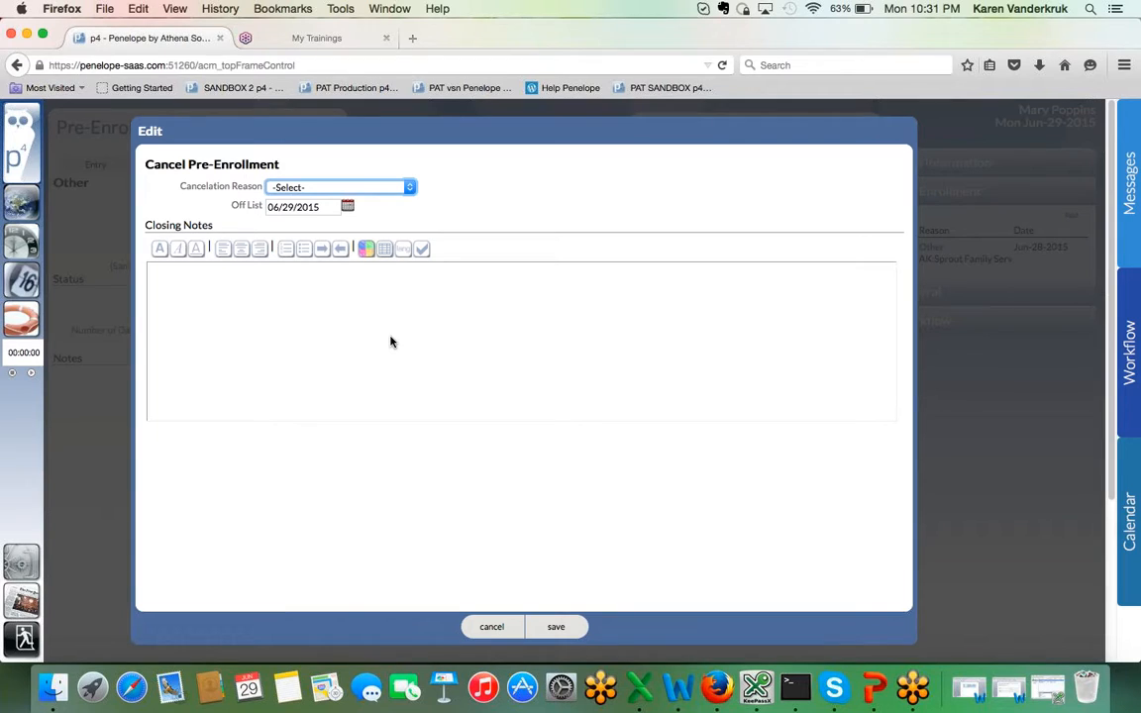
{"action": "left_click", "coordinate": [492, 630]}
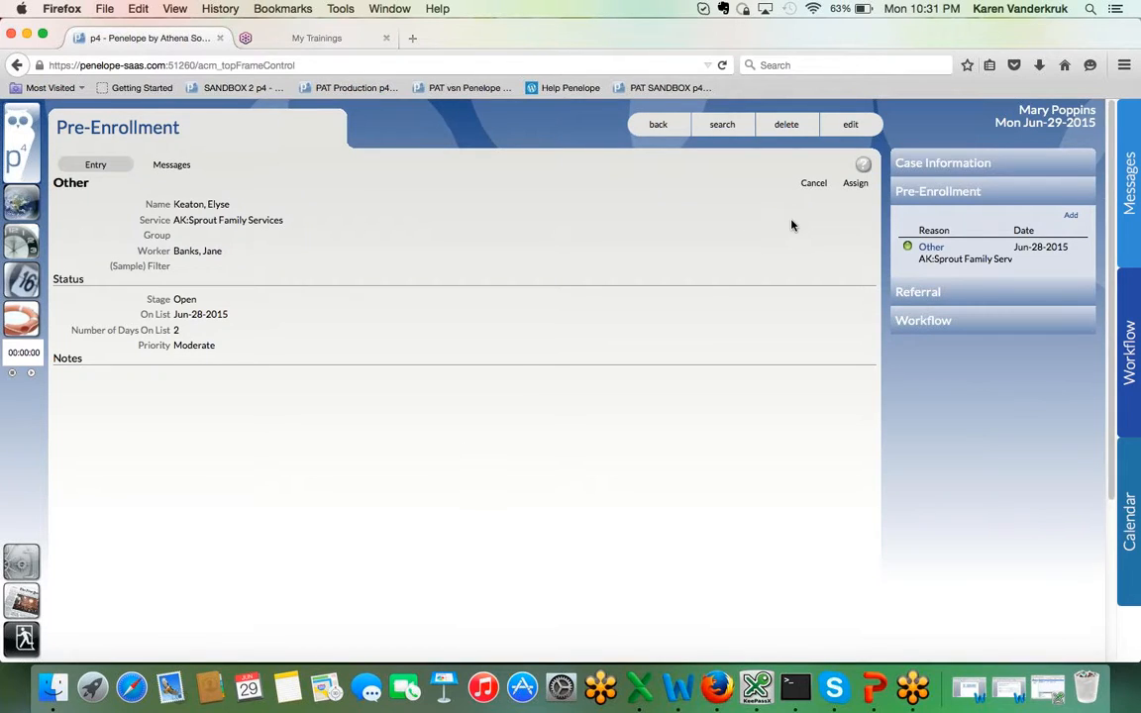
Step: Assign the pre-enrollment to its existing case and save the AK:Sprout Family Services service file with the chosen primary worker
{"action": "left_click", "coordinate": [856, 185]}
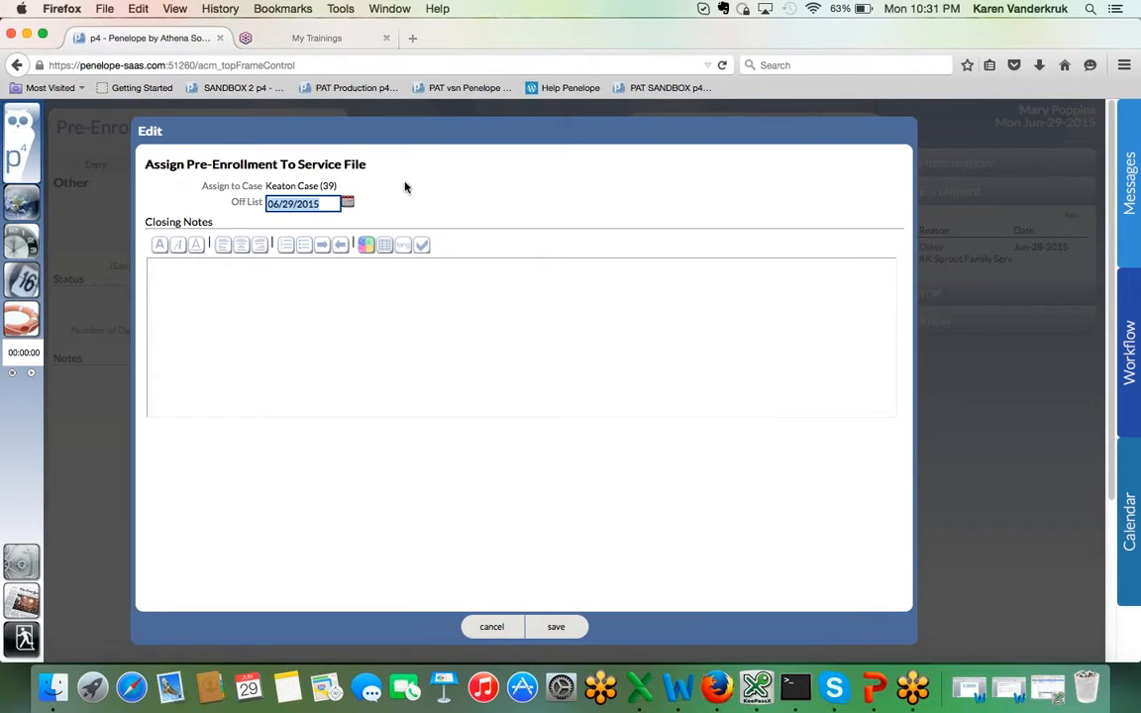
{"action": "left_click", "coordinate": [552, 628]}
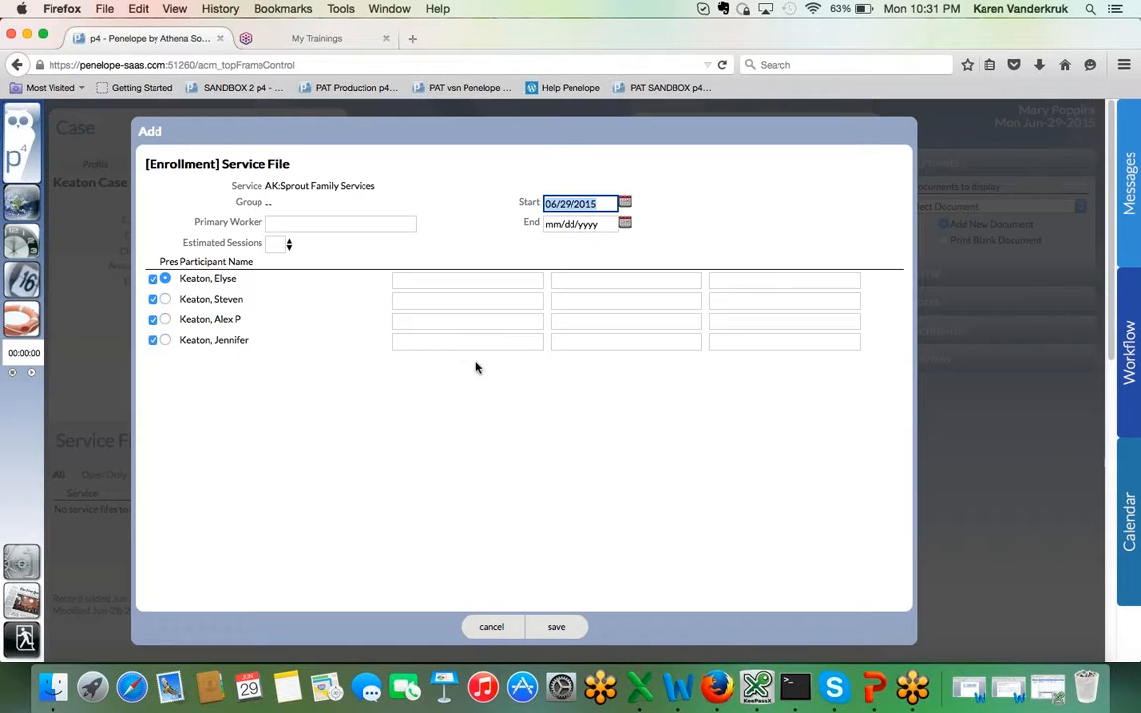
{"action": "left_click_drag", "start_coordinate": [375, 188], "coordinate": [268, 189]}
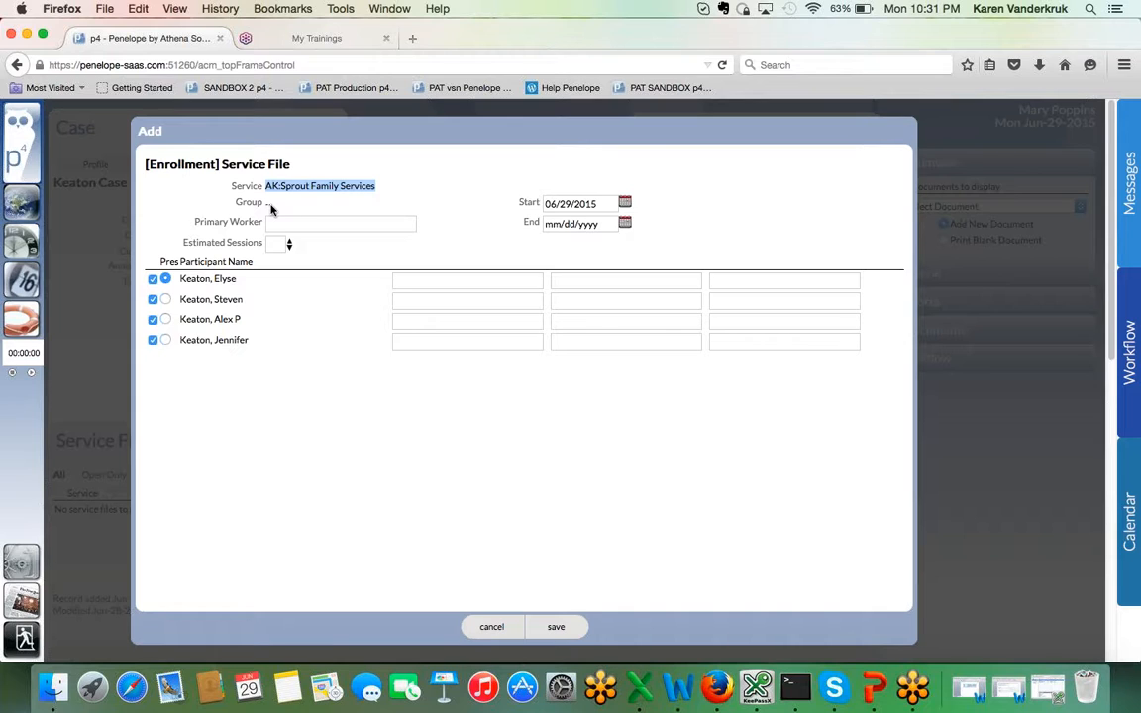
{"action": "left_click", "coordinate": [306, 223]}
{"action": "type", "text": "jan"}
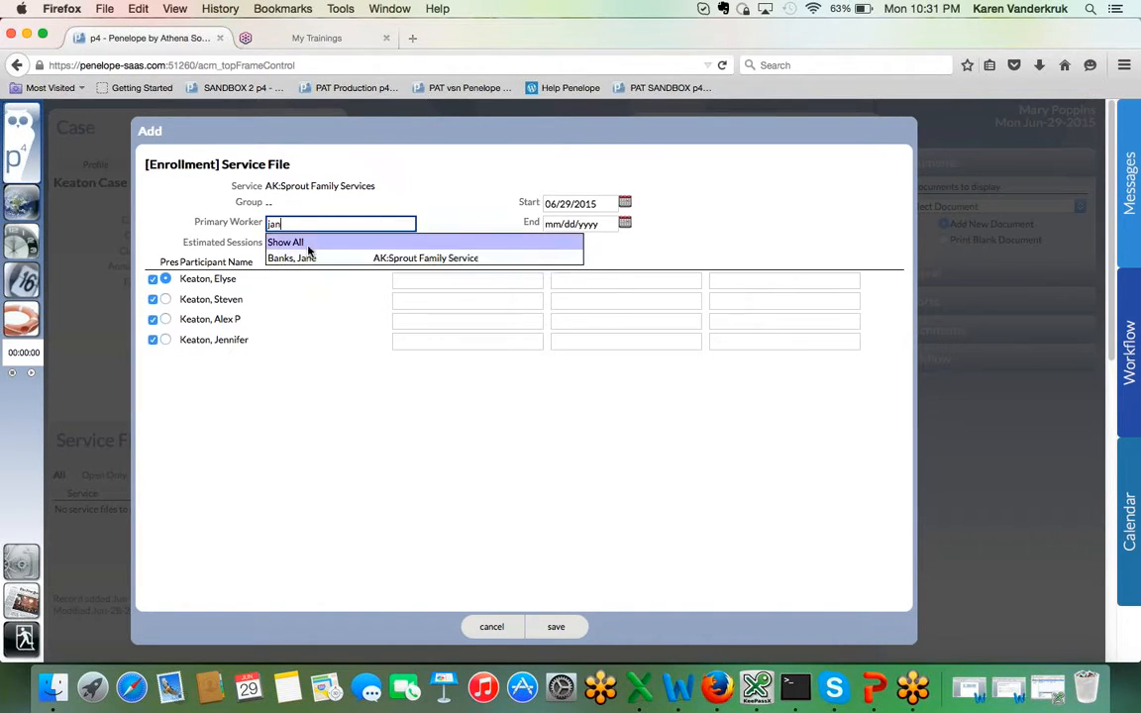
{"action": "left_click", "coordinate": [309, 258]}
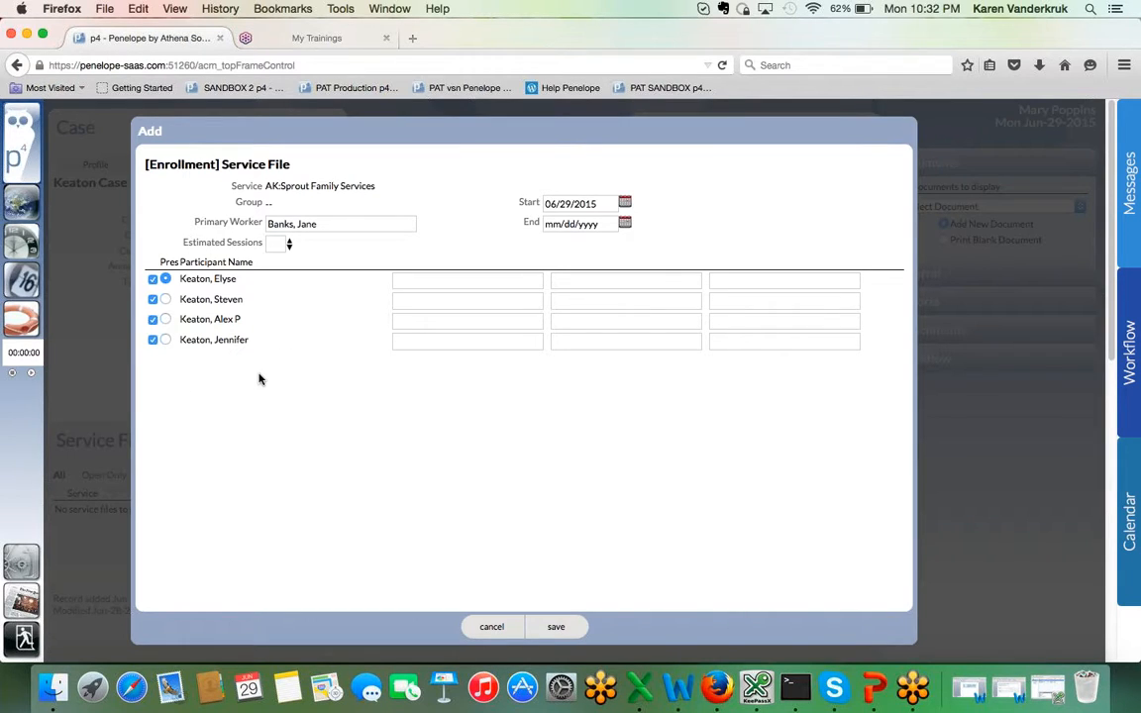
{"action": "left_click", "coordinate": [556, 627]}
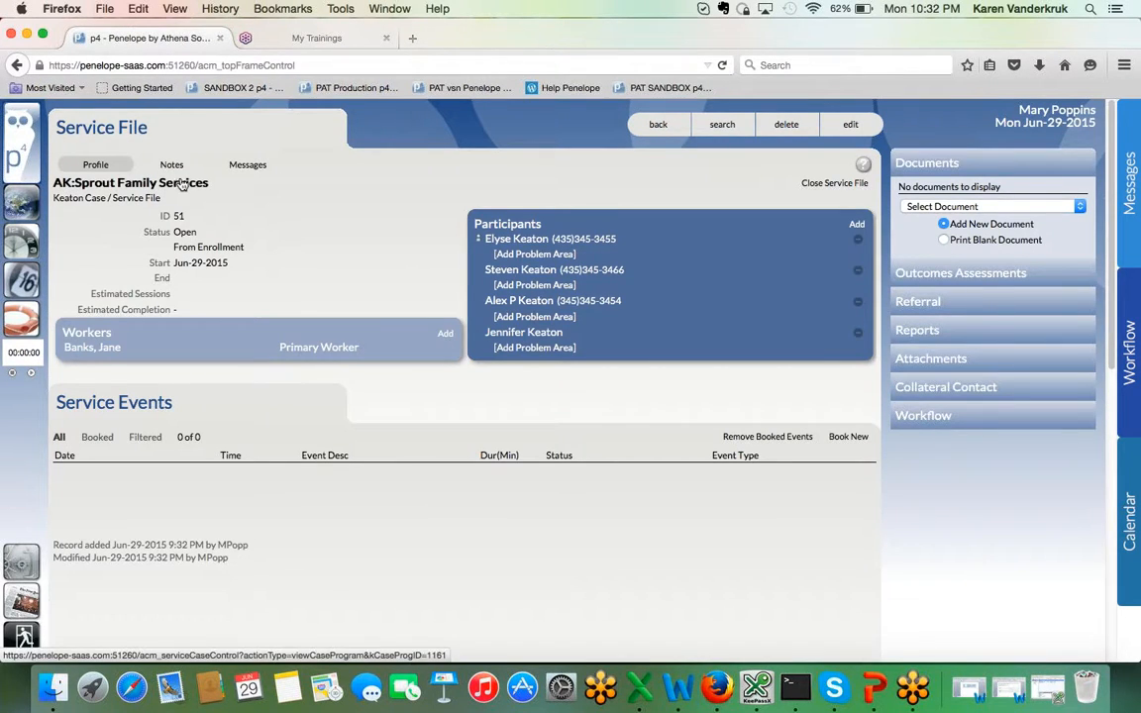
Step: Add another service file to the family's case for AK:Sprout Family Services with the group "Group: Sprout Family Services"
{"action": "left_click", "coordinate": [84, 201]}
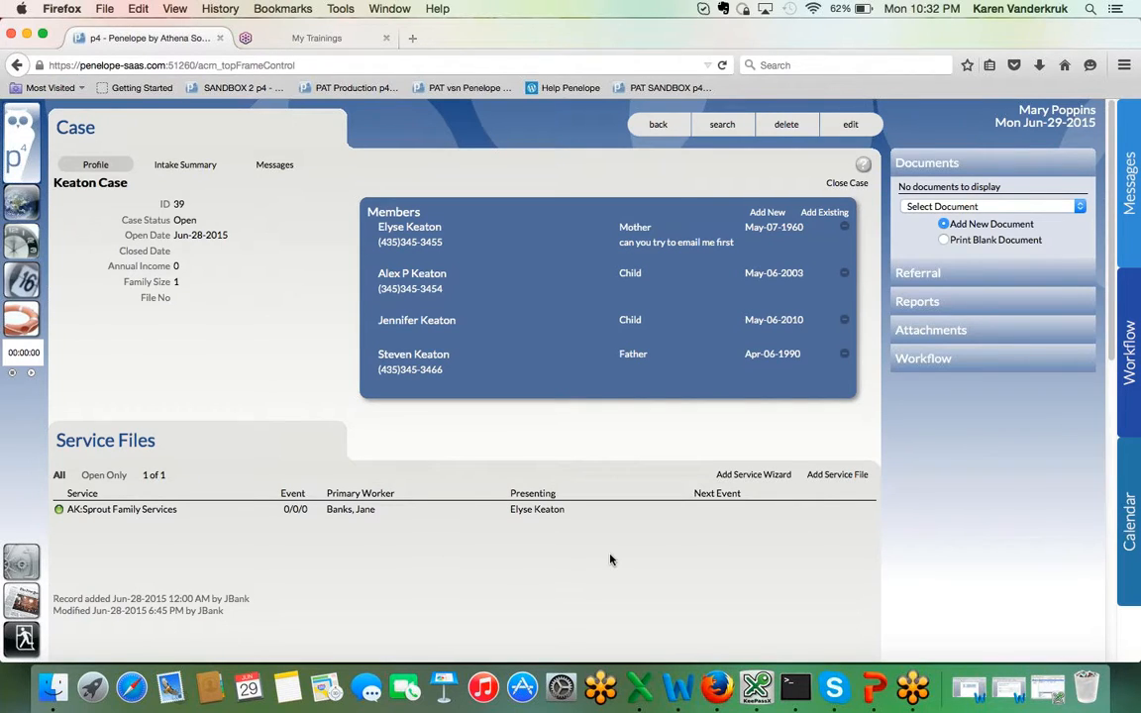
{"action": "left_click", "coordinate": [847, 476]}
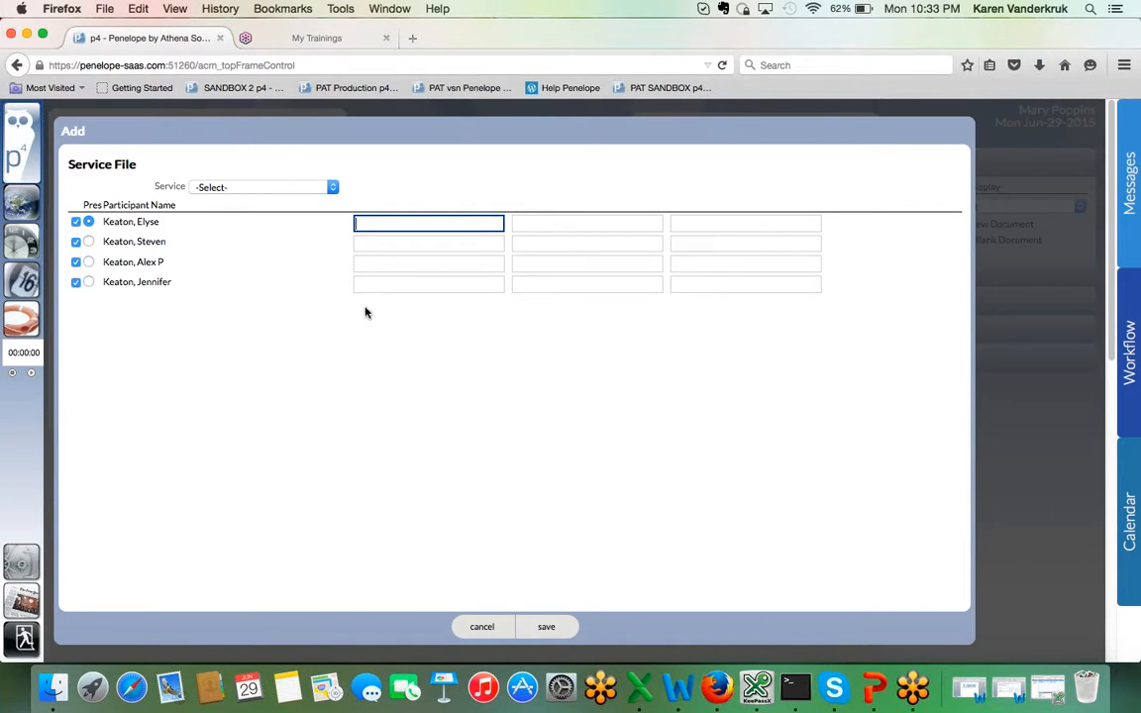
{"action": "left_click", "coordinate": [289, 186]}
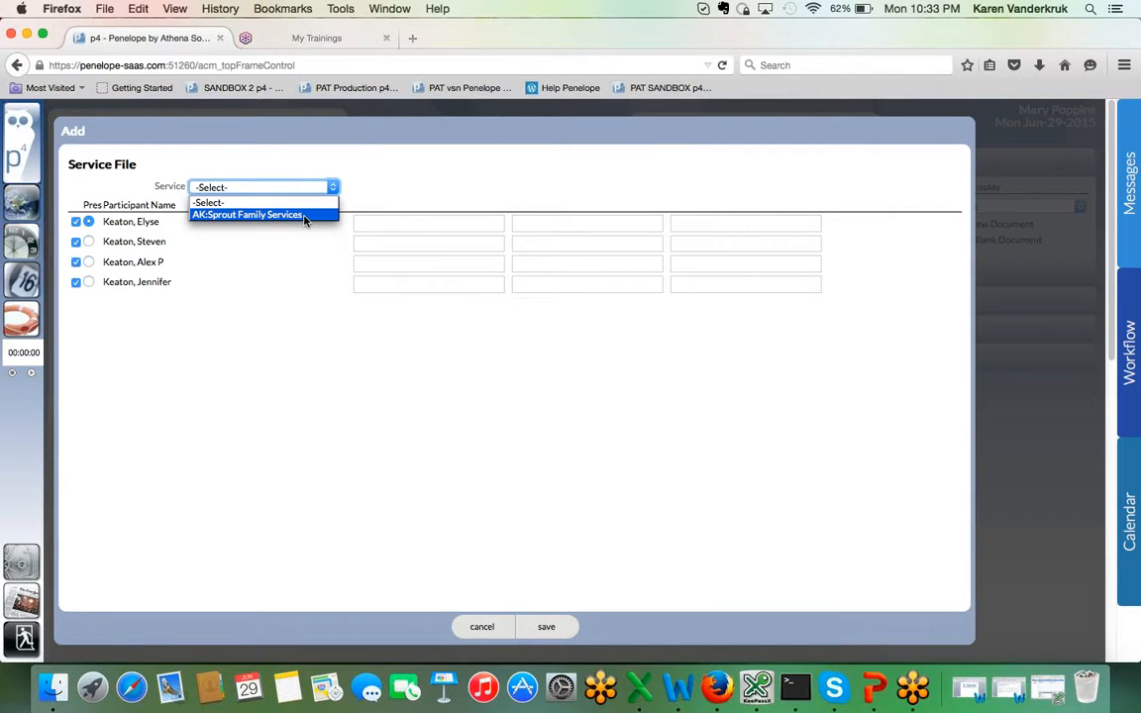
{"action": "left_click", "coordinate": [304, 220]}
{"action": "left_click", "coordinate": [307, 210]}
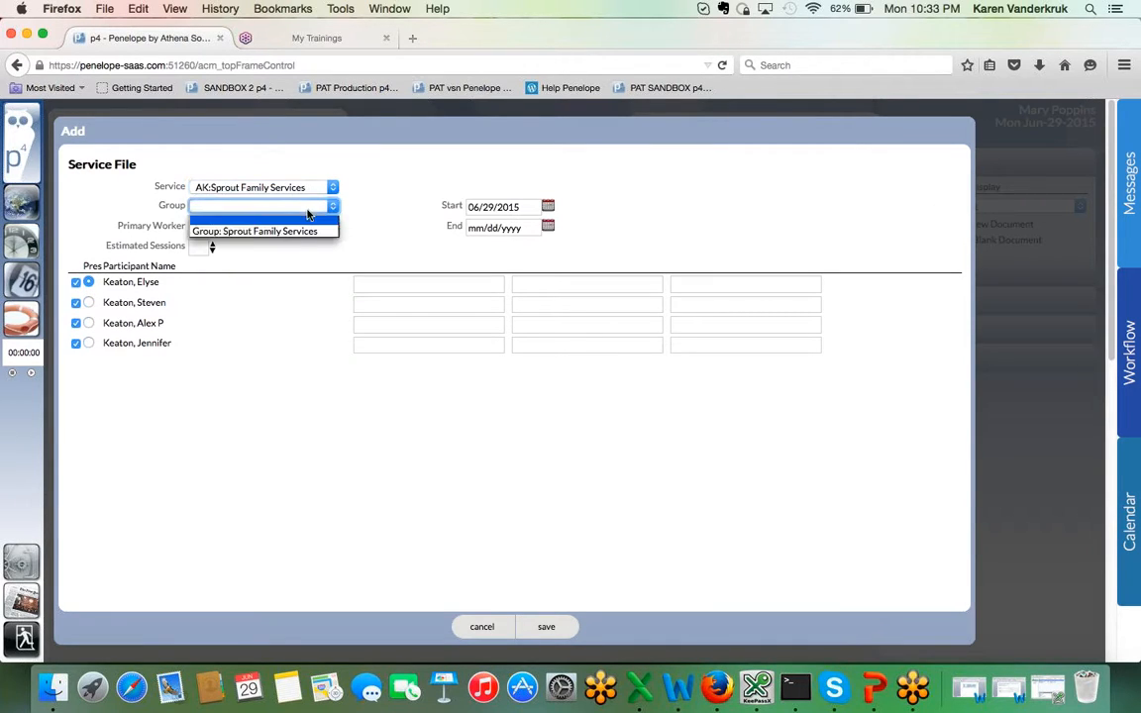
{"action": "left_click", "coordinate": [294, 232]}
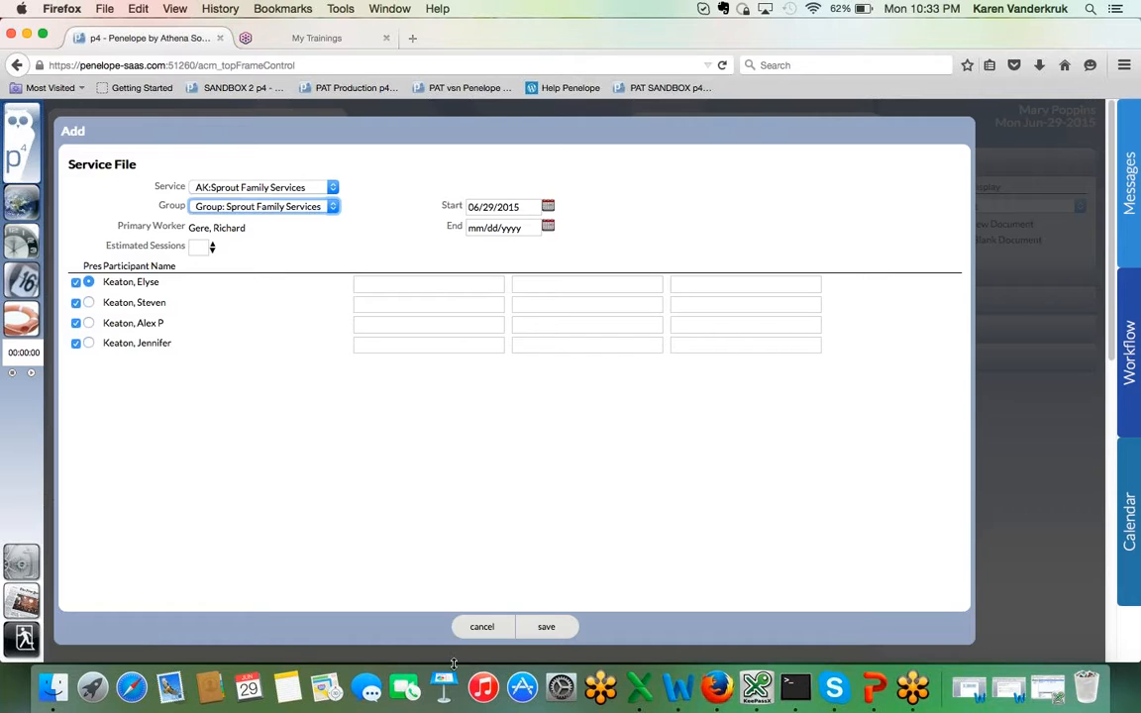
{"action": "left_click", "coordinate": [550, 627]}
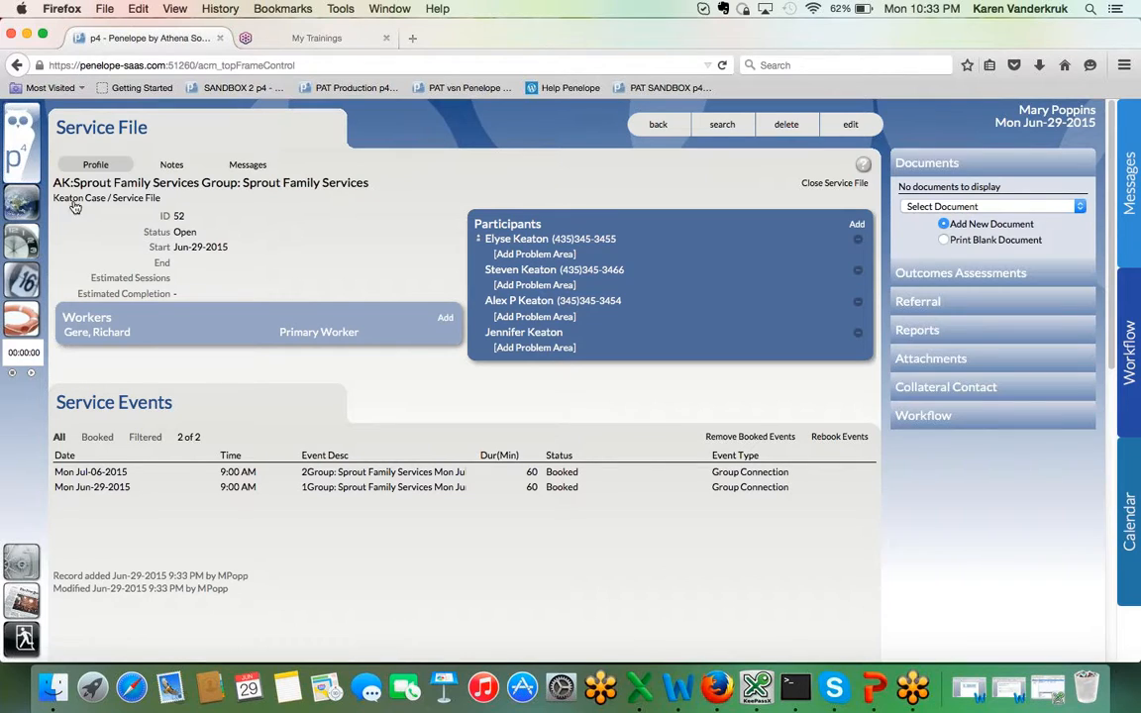
Step: Check the case's service files, and view the Other cases in My Case Load on the home page
{"action": "left_click", "coordinate": [80, 199]}
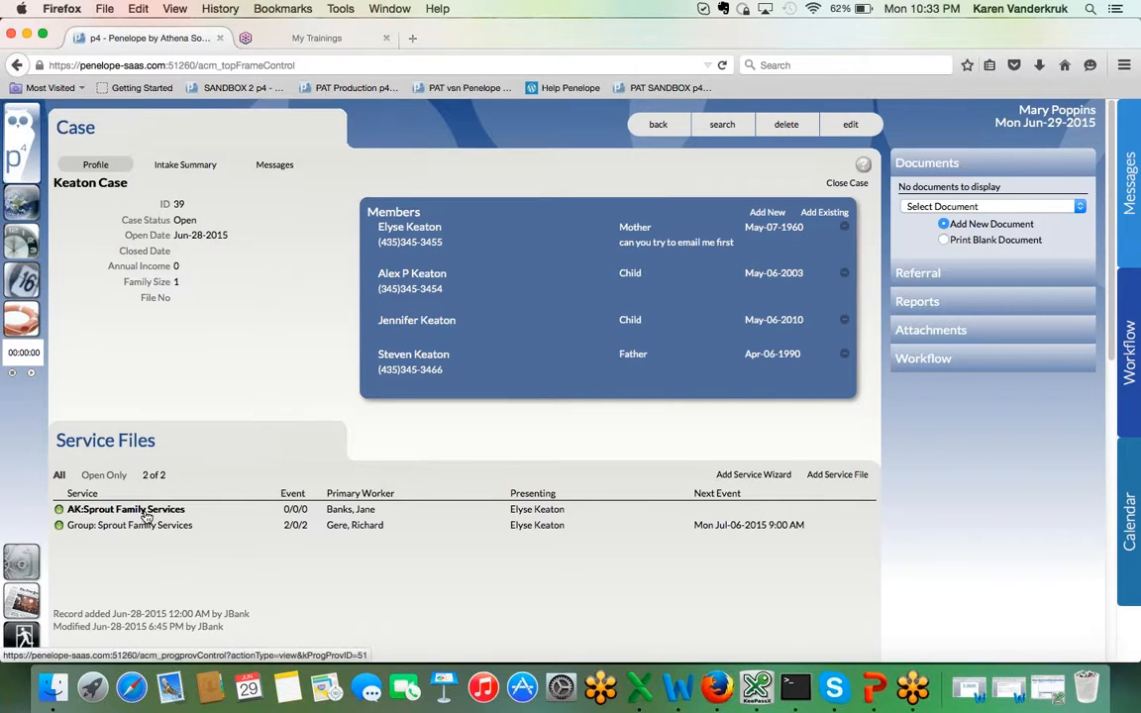
{"action": "left_click", "coordinate": [29, 208]}
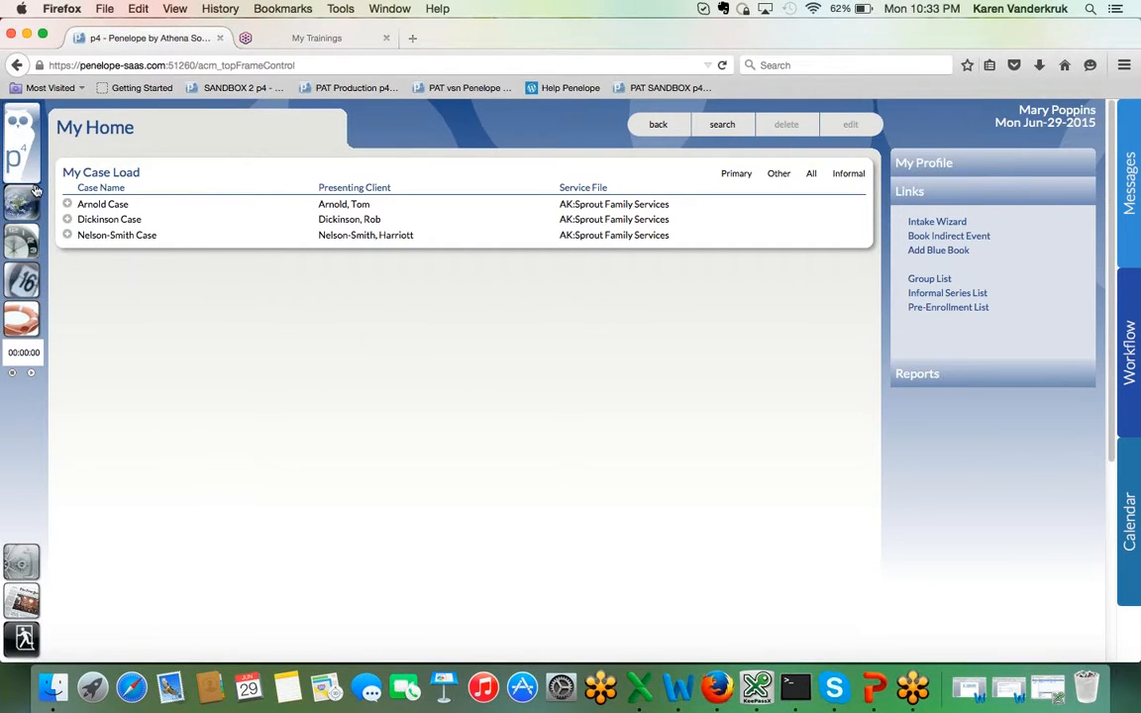
{"action": "left_click", "coordinate": [777, 174]}
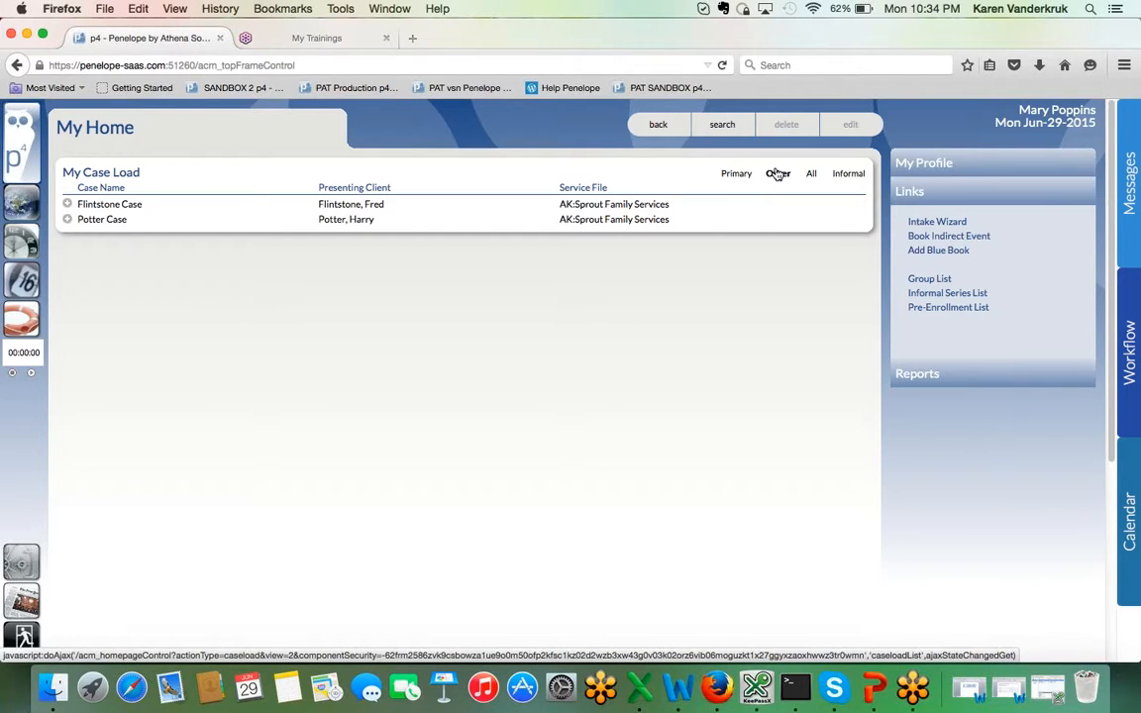
Step: Search open cases by the family's surname and open the case with ID 39
{"action": "left_click", "coordinate": [723, 128]}
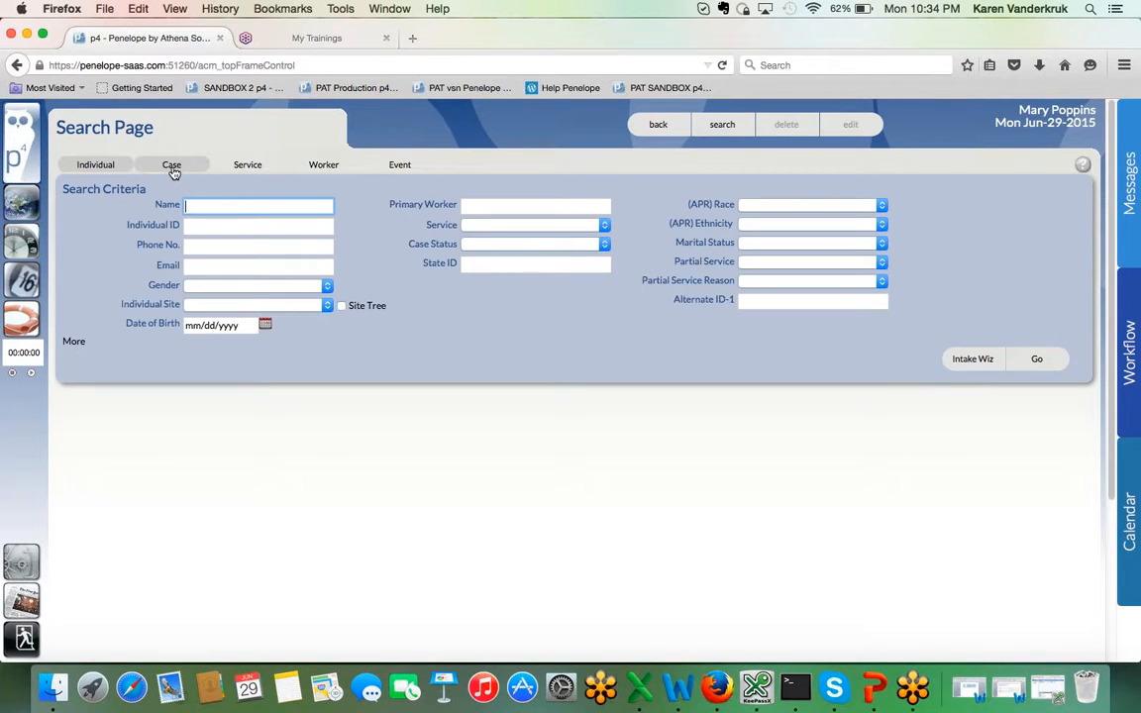
{"action": "left_click", "coordinate": [173, 167]}
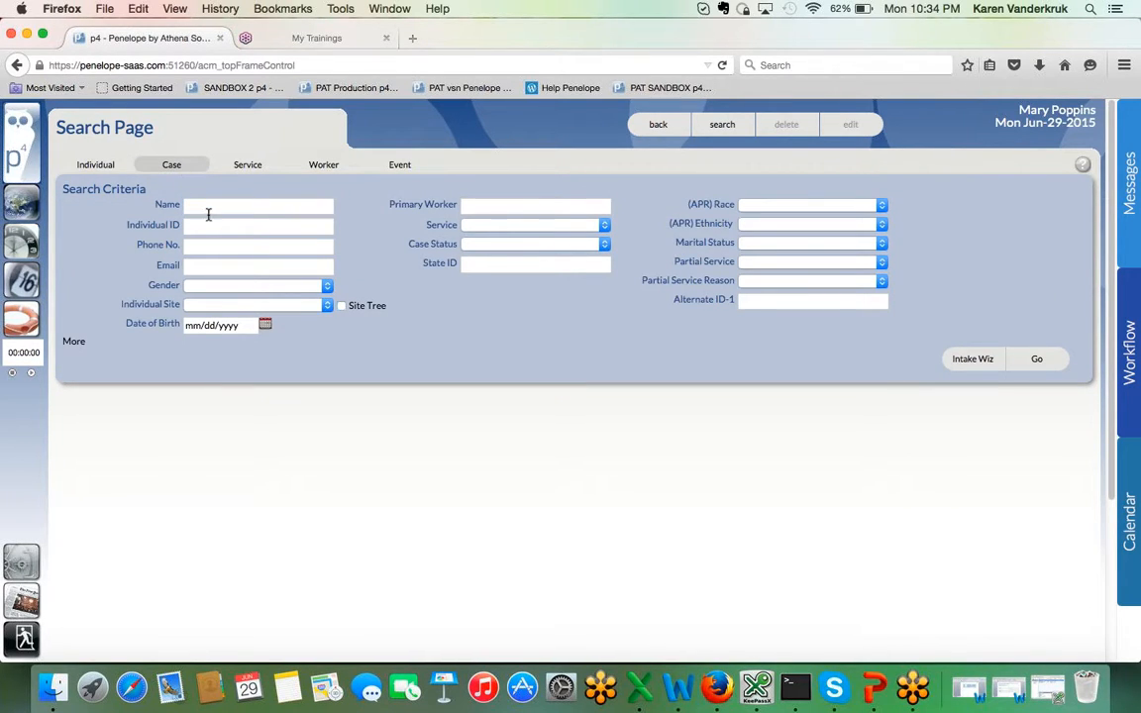
{"action": "left_click", "coordinate": [210, 210]}
{"action": "type", "text": "ke"}
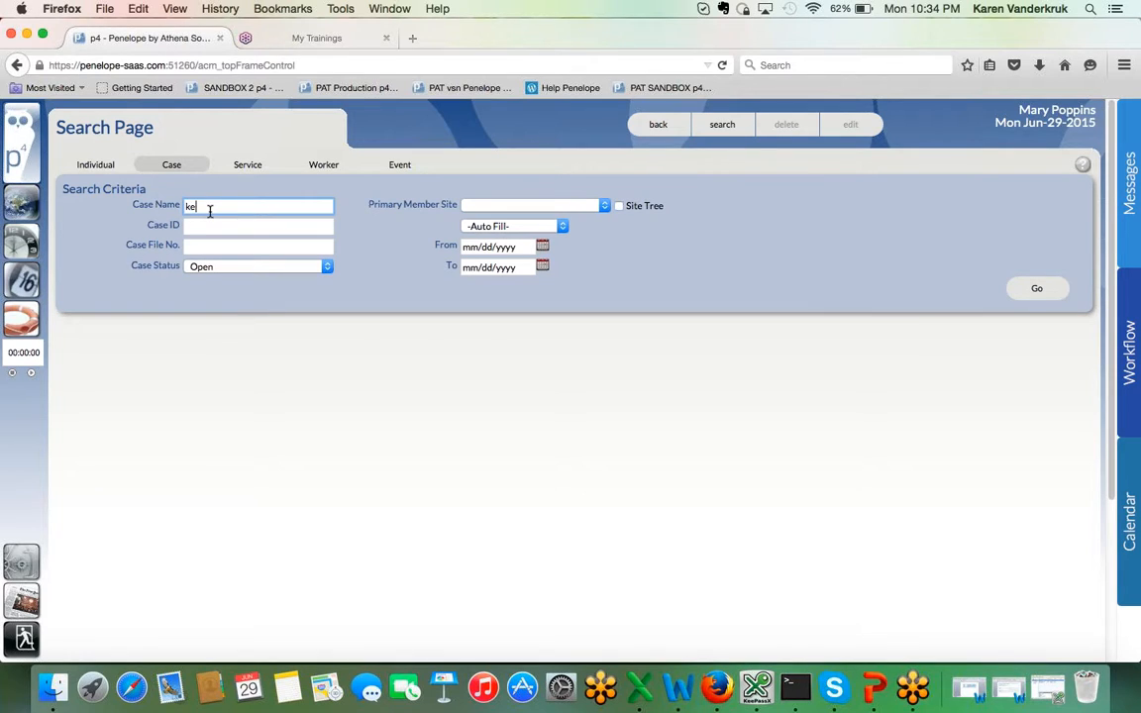
{"action": "type", "text": "aton"}
{"action": "key", "text": "Return"}
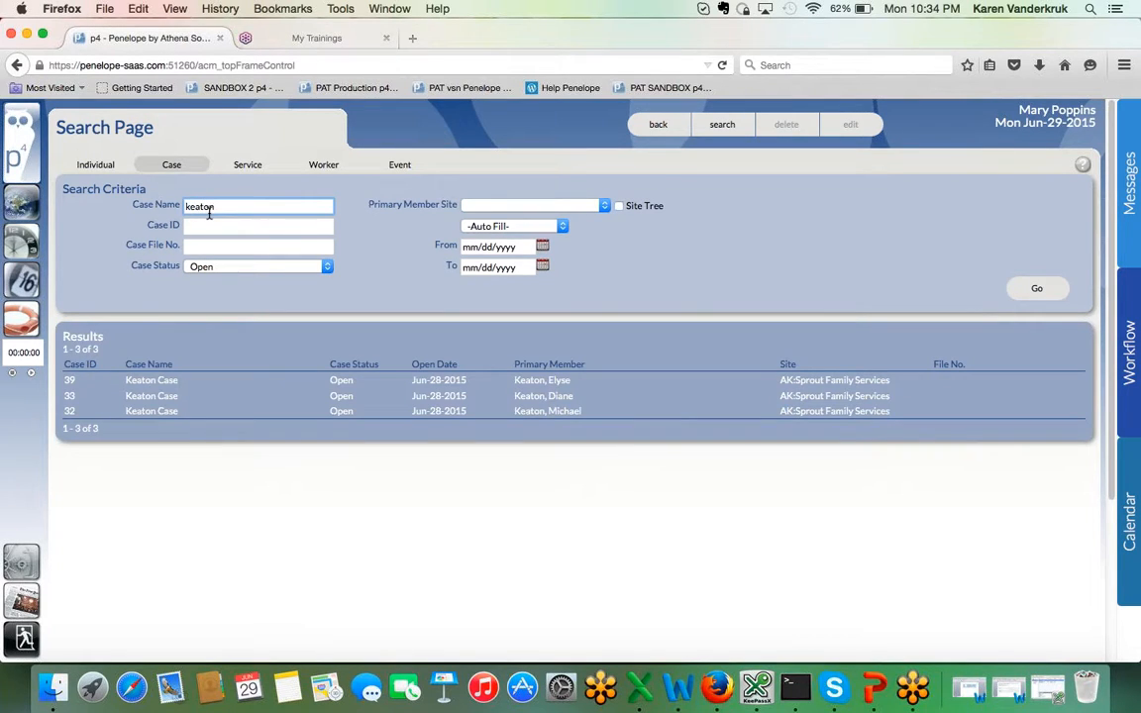
{"action": "left_click", "coordinate": [170, 386]}
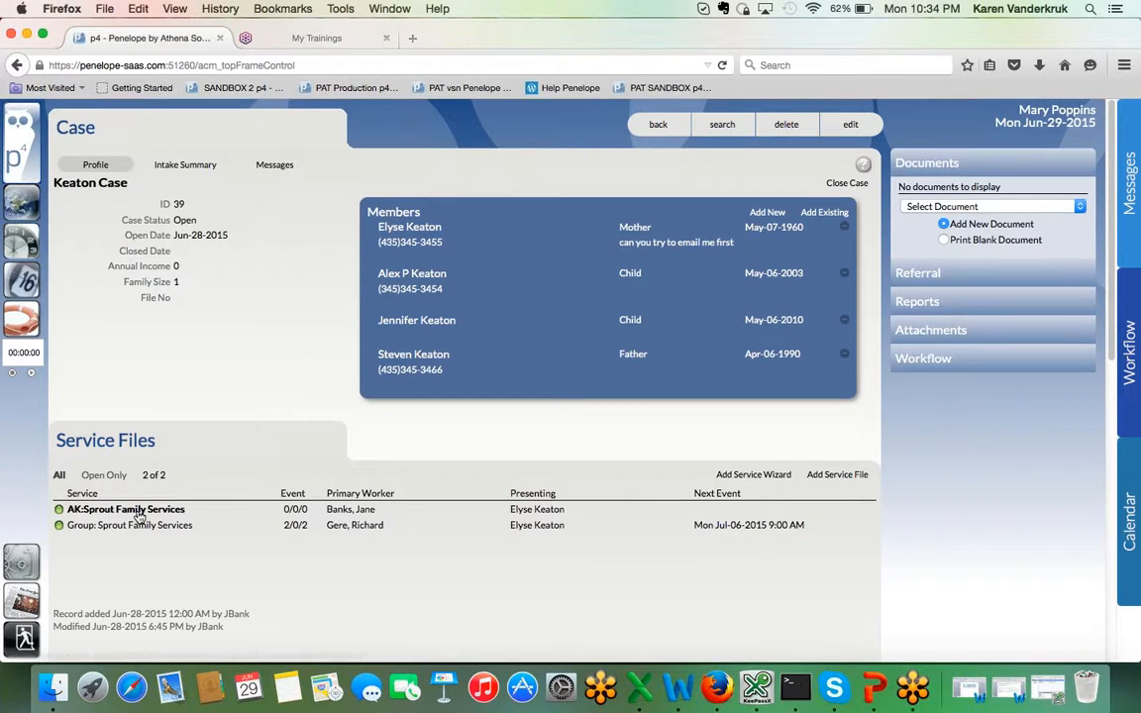
Step: Open the case's AK:Sprout Family Services service file and add a second worker to it, assigned As Other Worker
{"action": "left_click", "coordinate": [138, 516]}
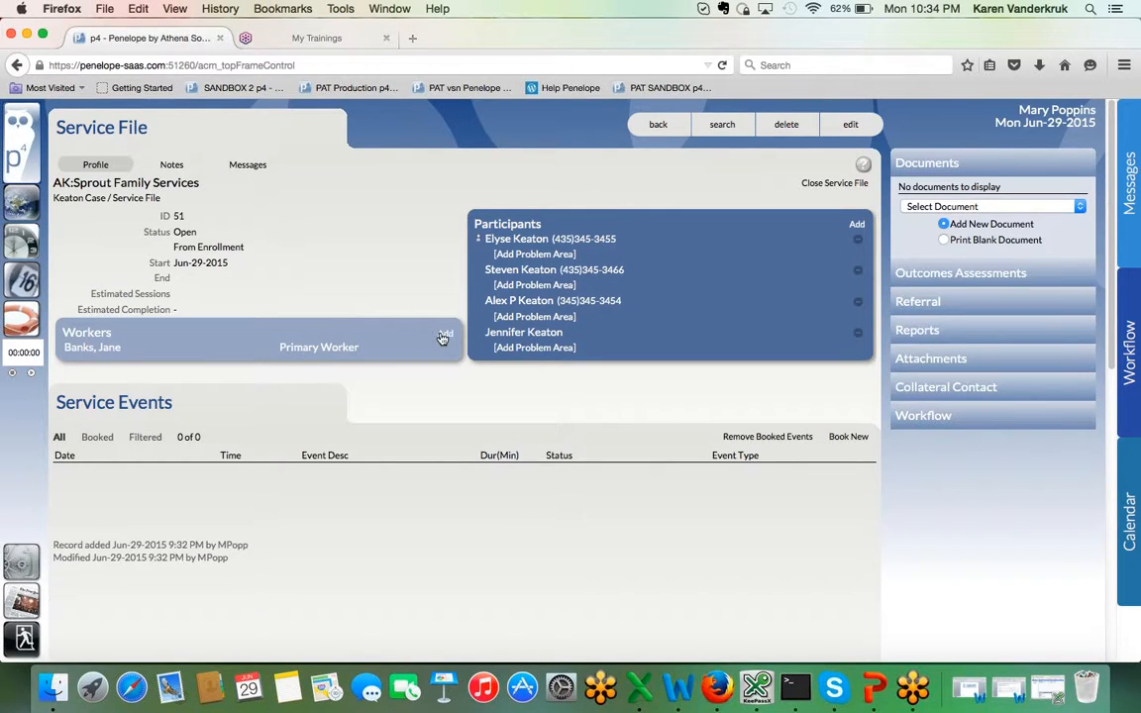
{"action": "left_click", "coordinate": [444, 336]}
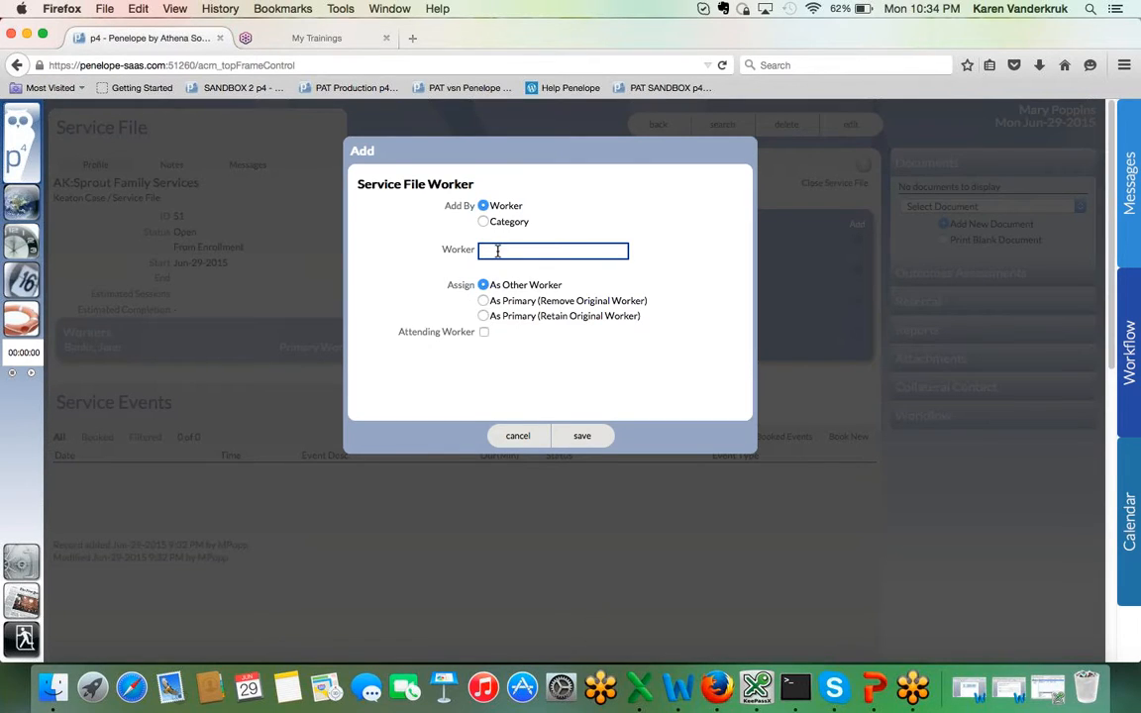
{"action": "type", "text": "ma"}
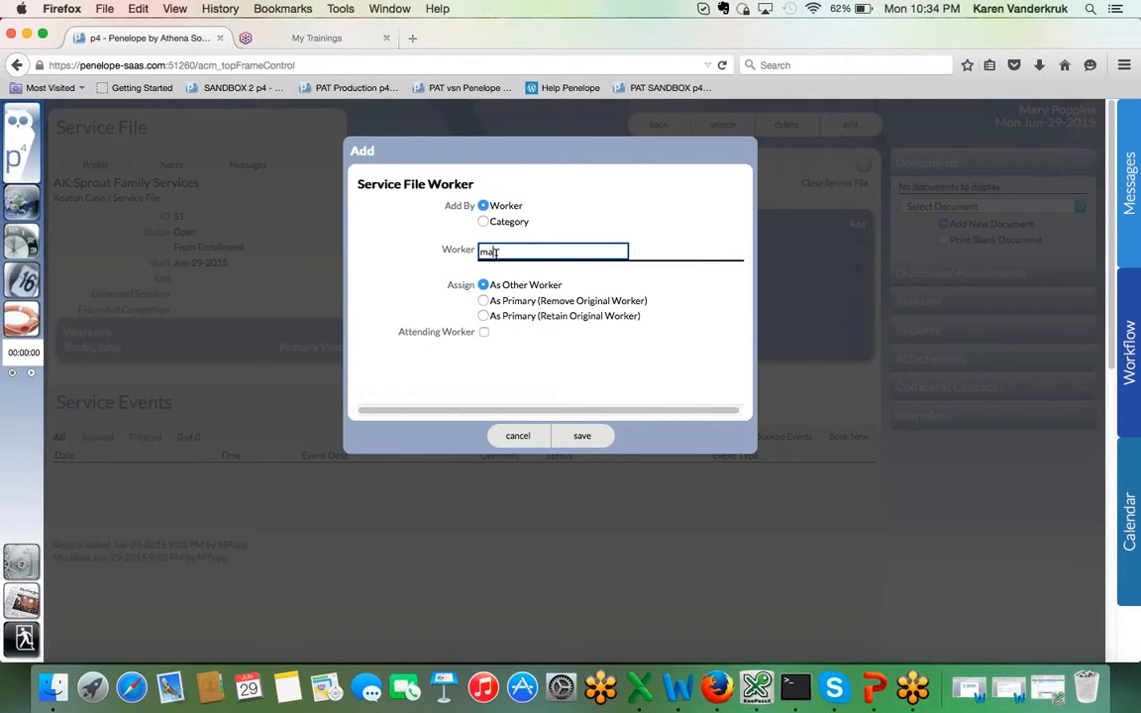
{"action": "type", "text": "ry"}
{"action": "left_click", "coordinate": [502, 284]}
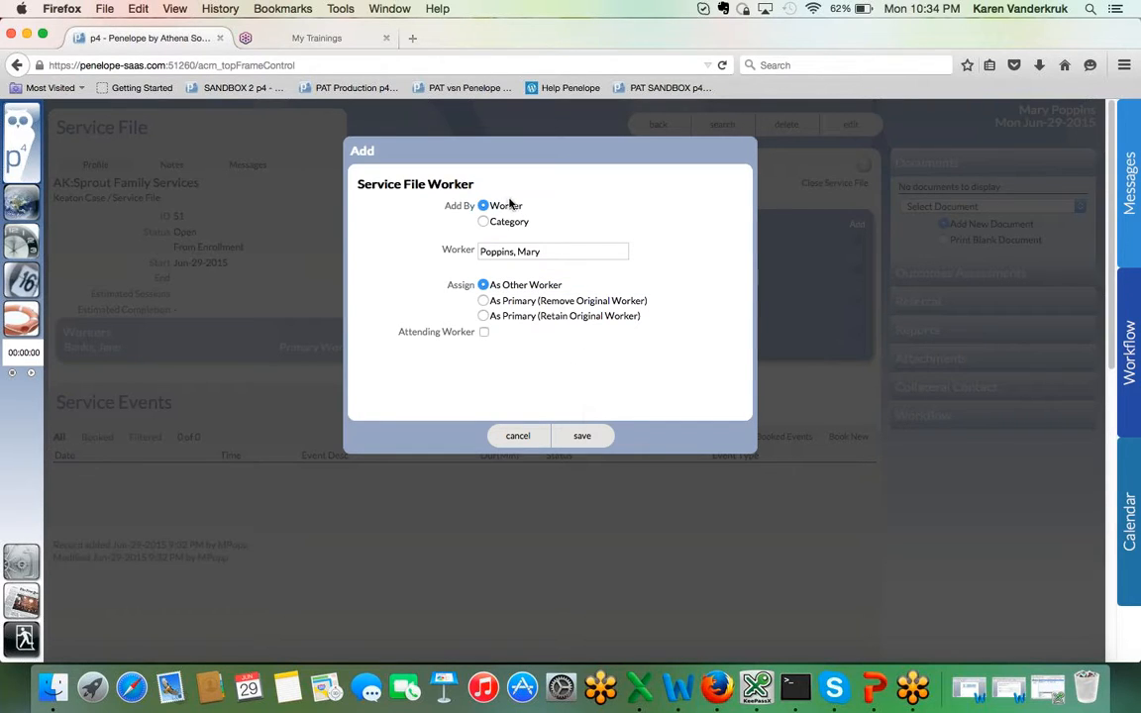
{"action": "left_click", "coordinate": [579, 436]}
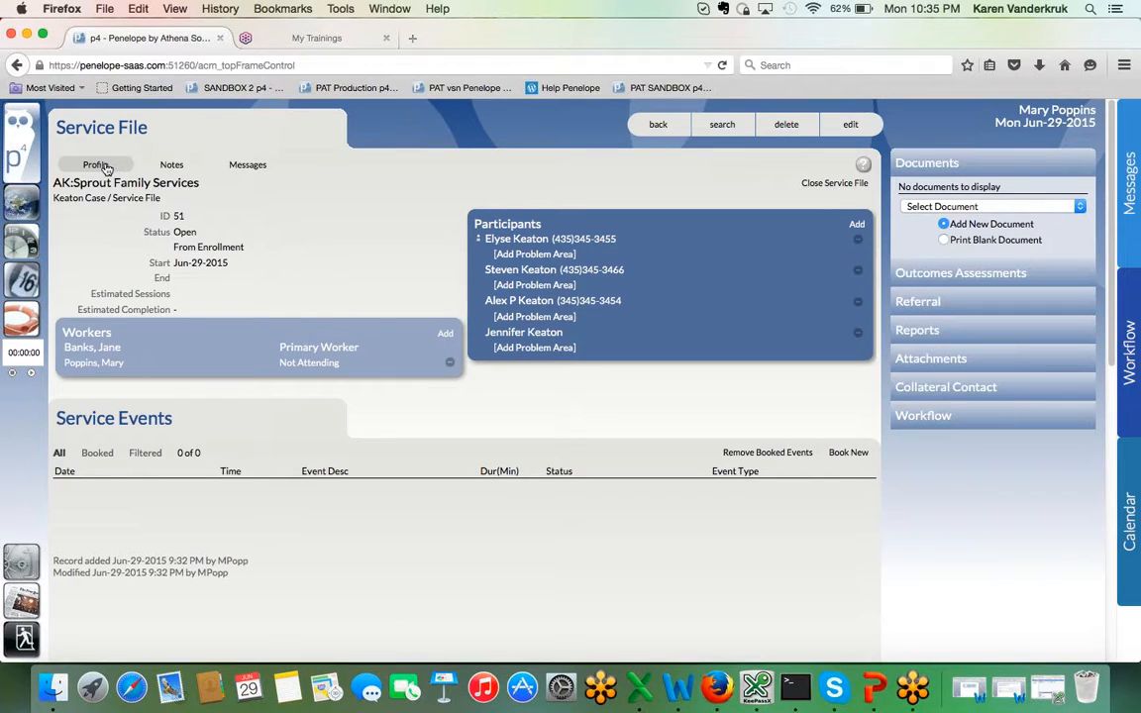
Step: Check the Other cases in My Case Load, and search service files by the primary worker's name
{"action": "left_click", "coordinate": [20, 211]}
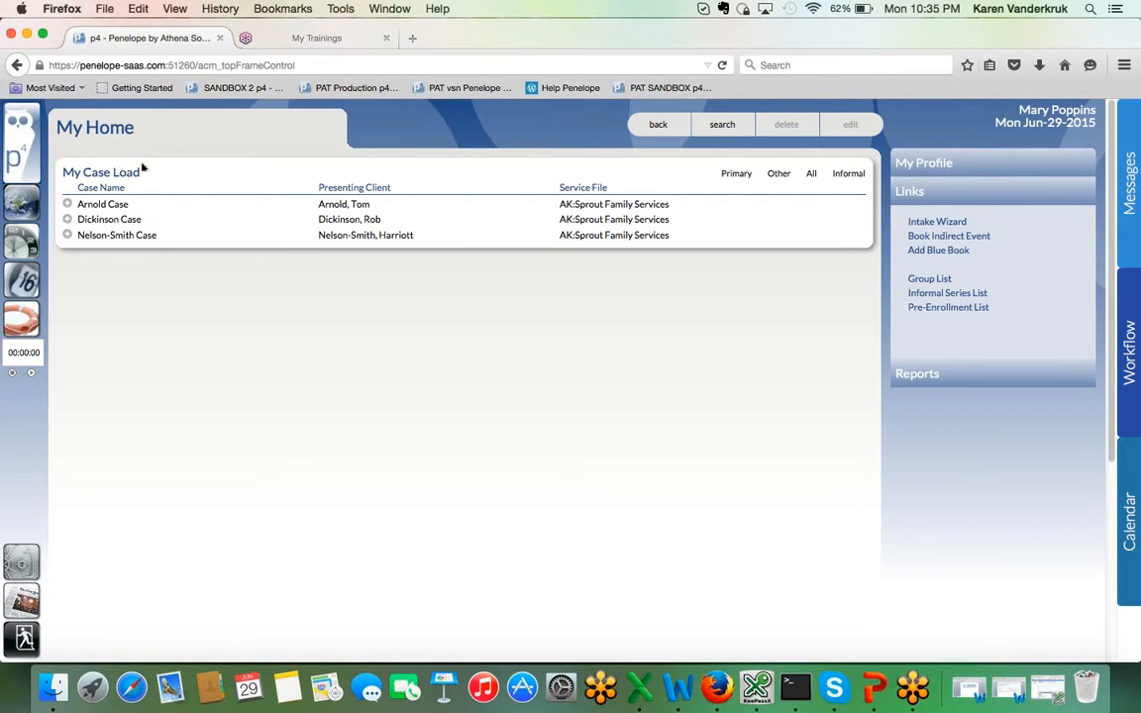
{"action": "left_click", "coordinate": [776, 176]}
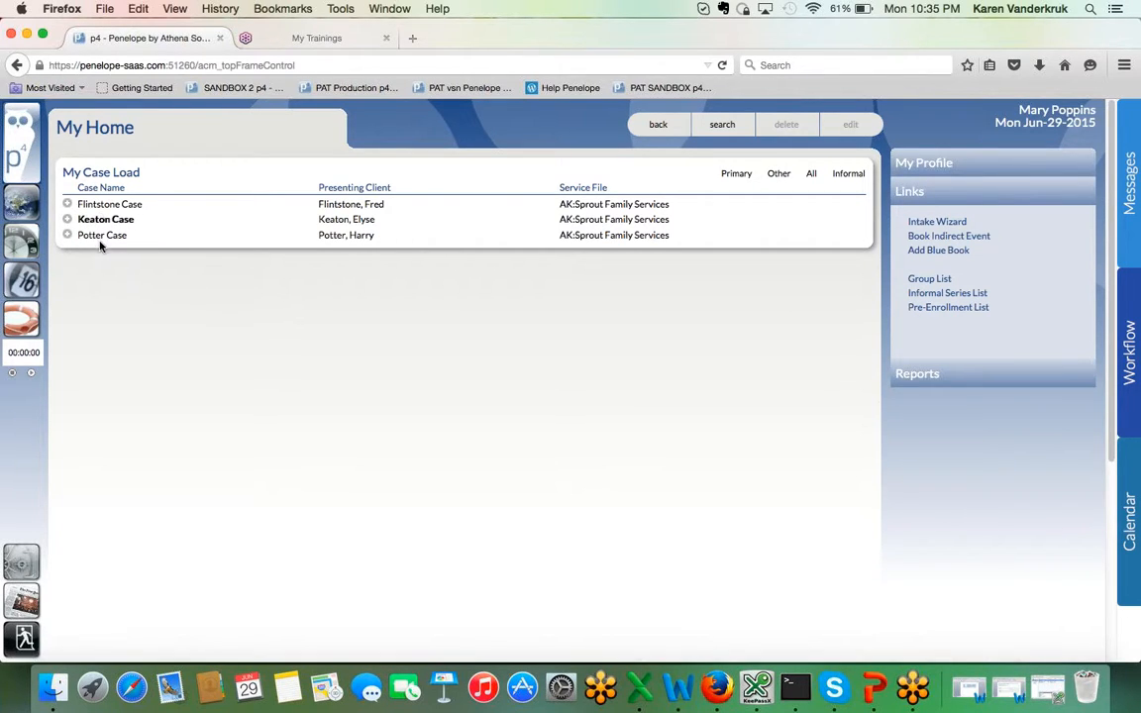
{"action": "left_click", "coordinate": [722, 126]}
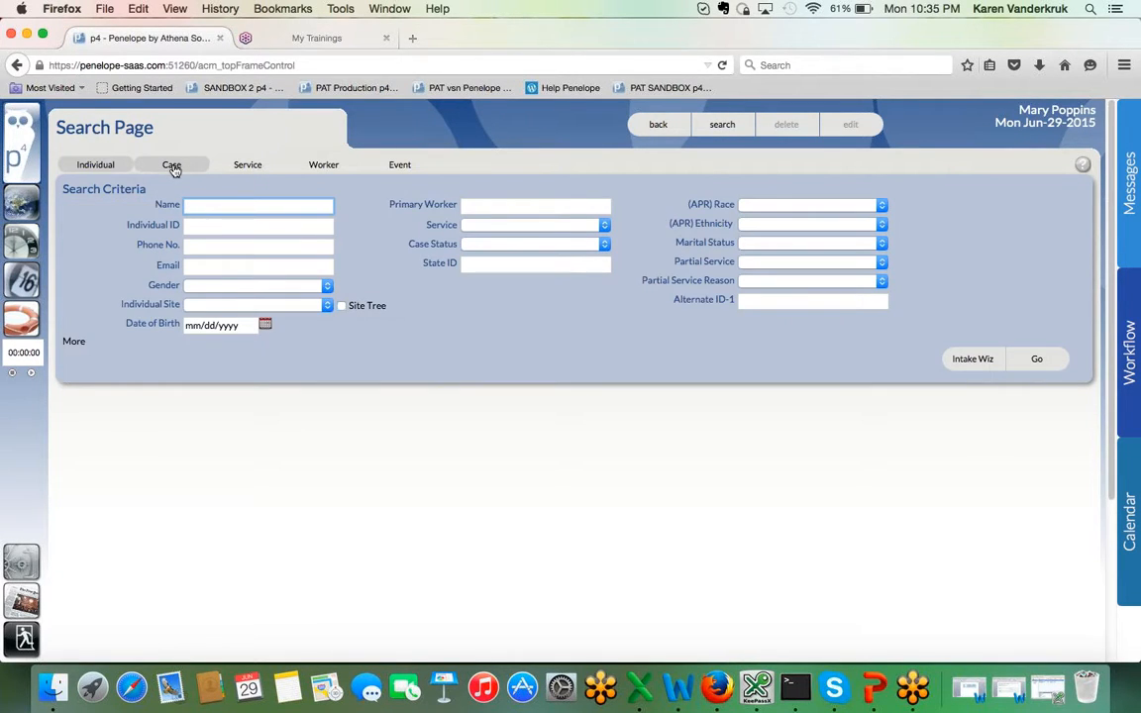
{"action": "left_click", "coordinate": [236, 167]}
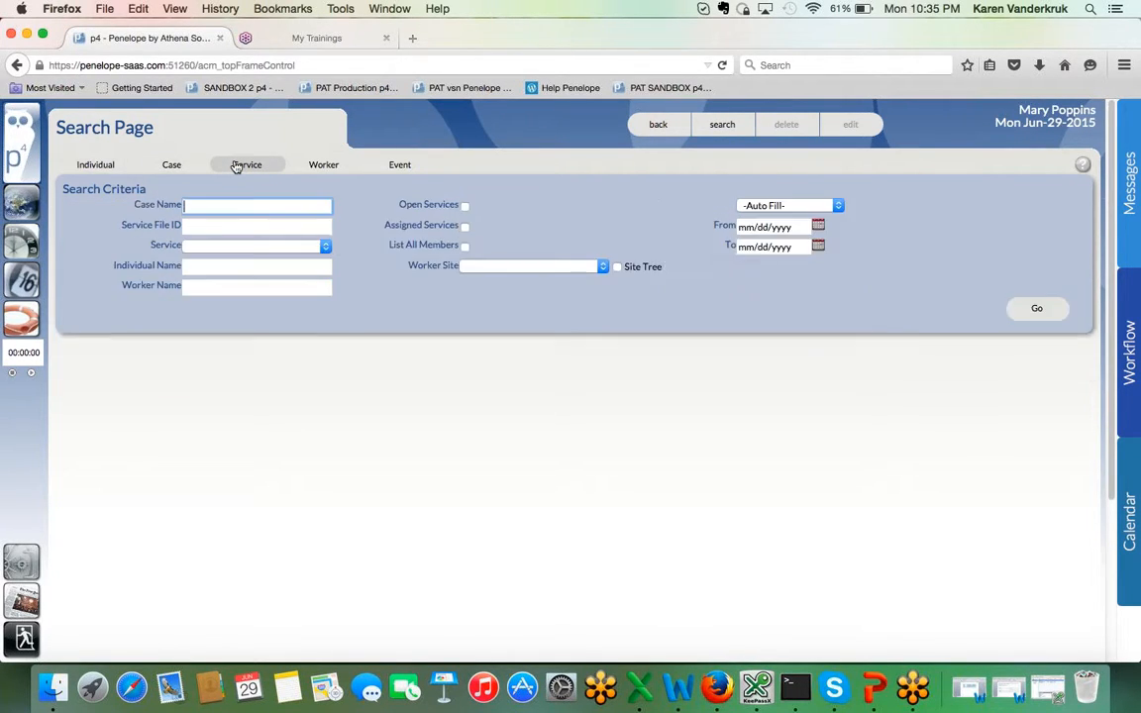
{"action": "left_click", "coordinate": [203, 287]}
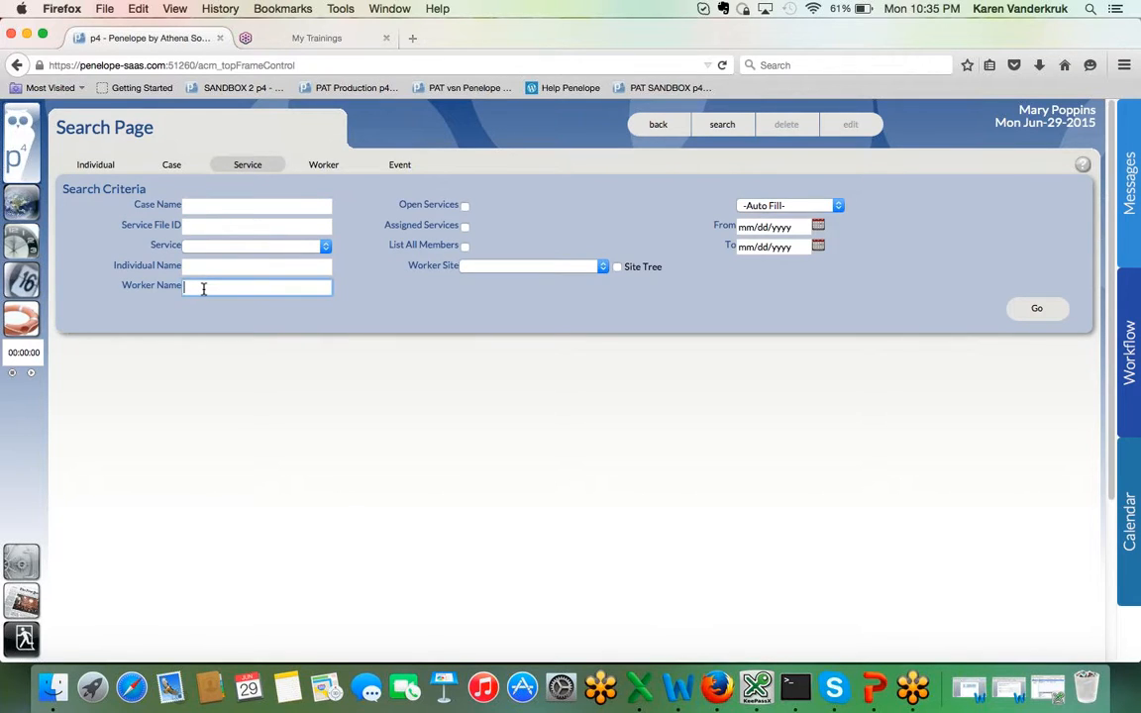
{"action": "type", "text": "jane"}
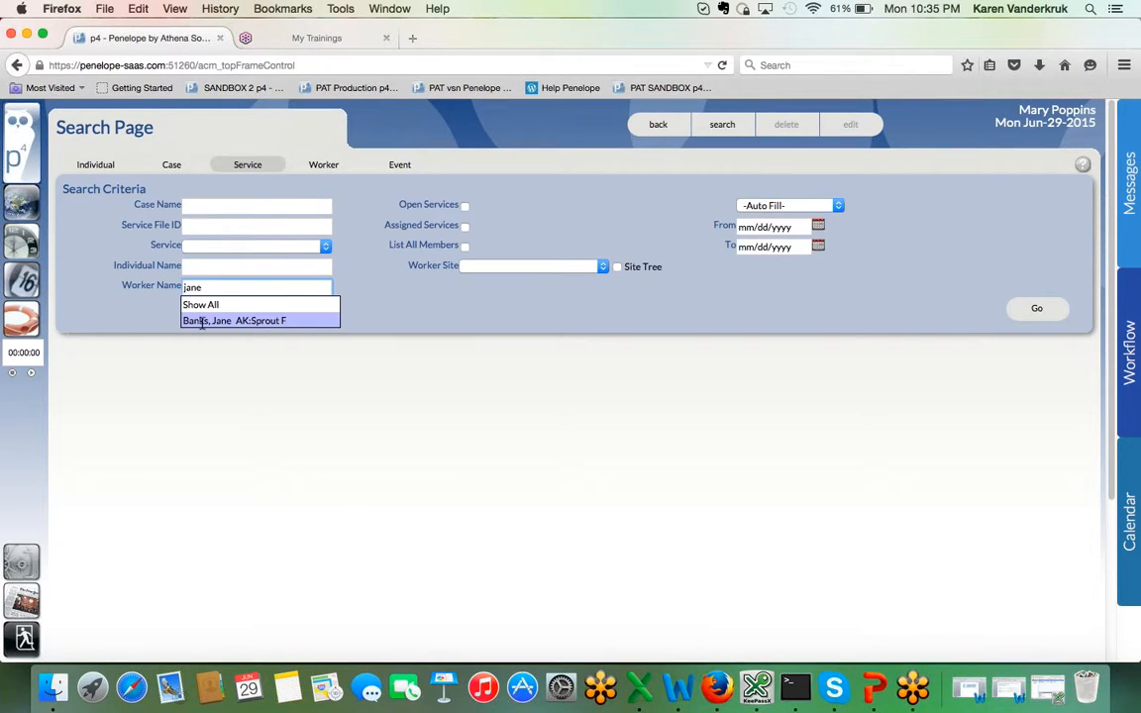
{"action": "left_click", "coordinate": [198, 320]}
{"action": "left_click", "coordinate": [1033, 311]}
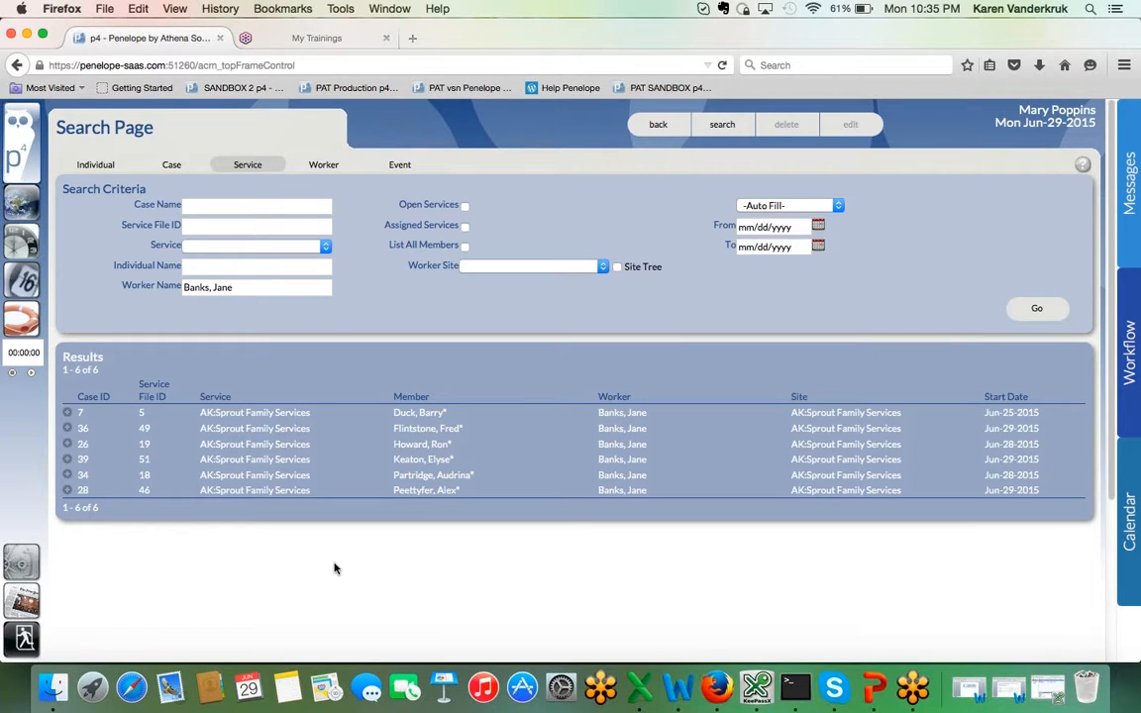
Step: Open the Pre-Enrollment List from the home page and sort it in descending order by Partial Service Reason
{"action": "left_click", "coordinate": [29, 211]}
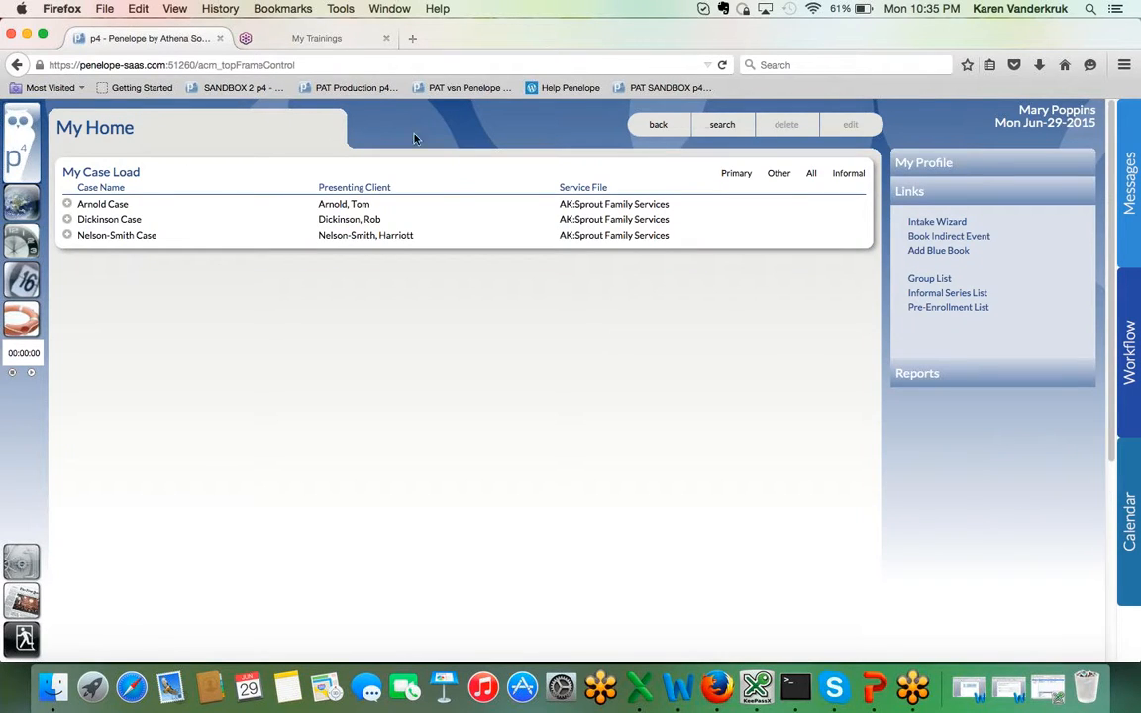
{"action": "left_click", "coordinate": [968, 311]}
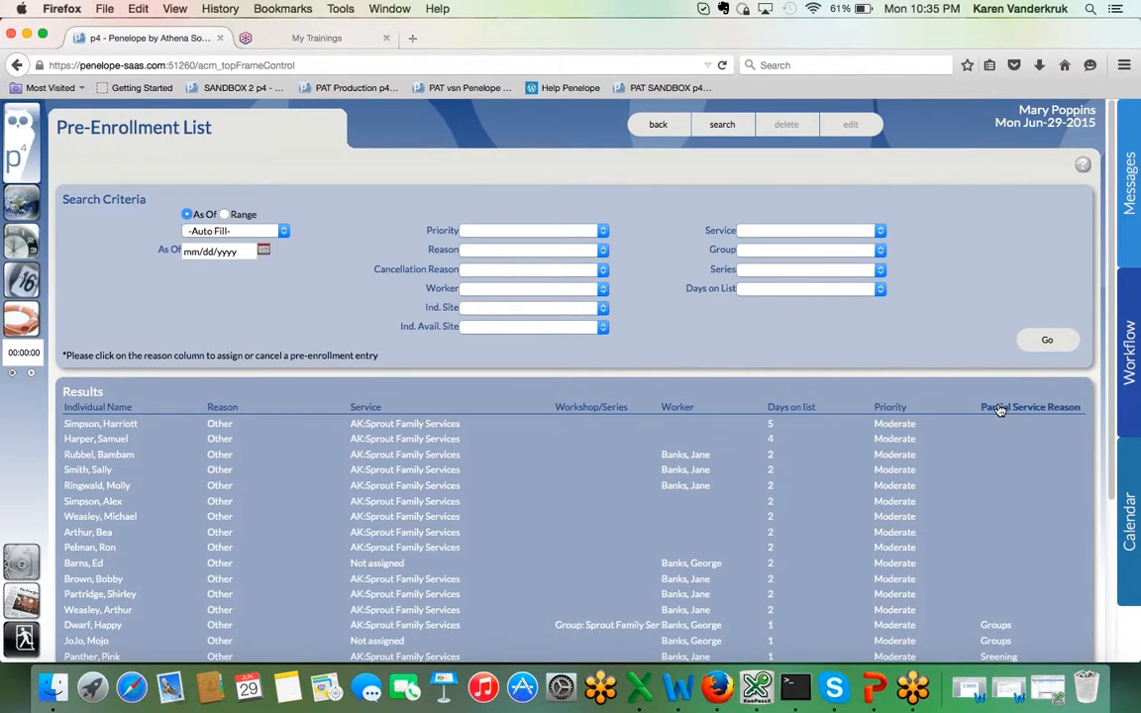
{"action": "left_click", "coordinate": [1000, 408]}
{"action": "left_click", "coordinate": [1000, 408]}
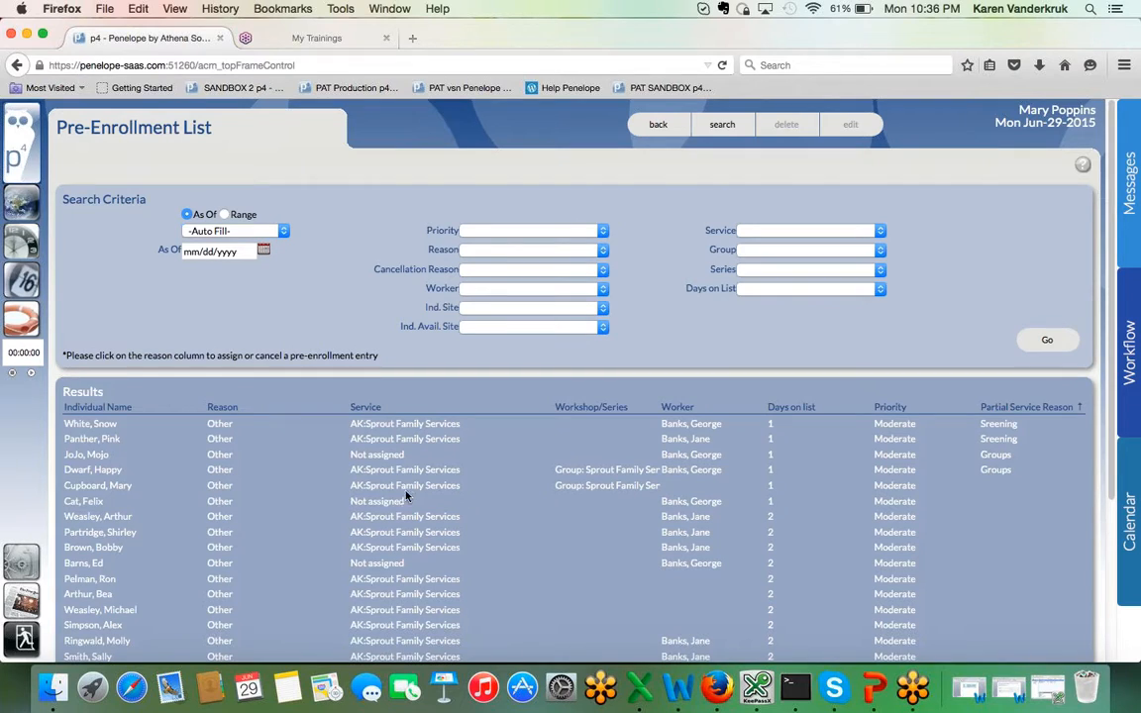
Step: Assign the pre-enrollment entry for Group: Sprout Family Services to its case and save the enrollment service file
{"action": "left_click", "coordinate": [218, 472]}
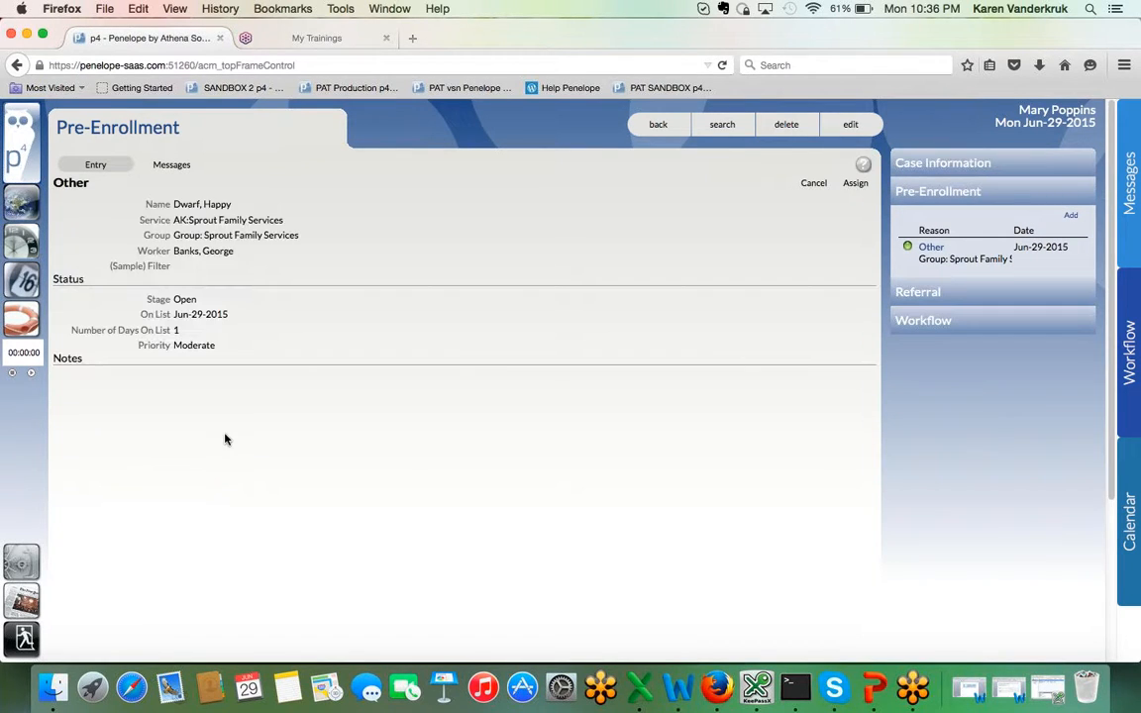
{"action": "left_click", "coordinate": [854, 184]}
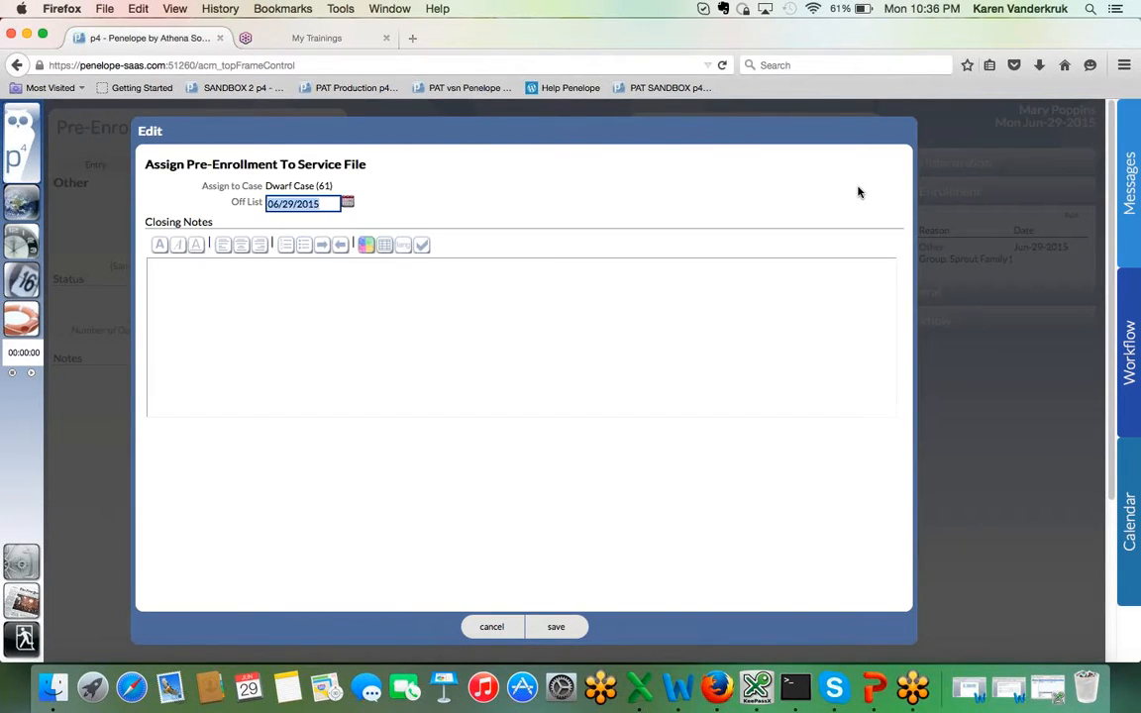
{"action": "left_click", "coordinate": [556, 628]}
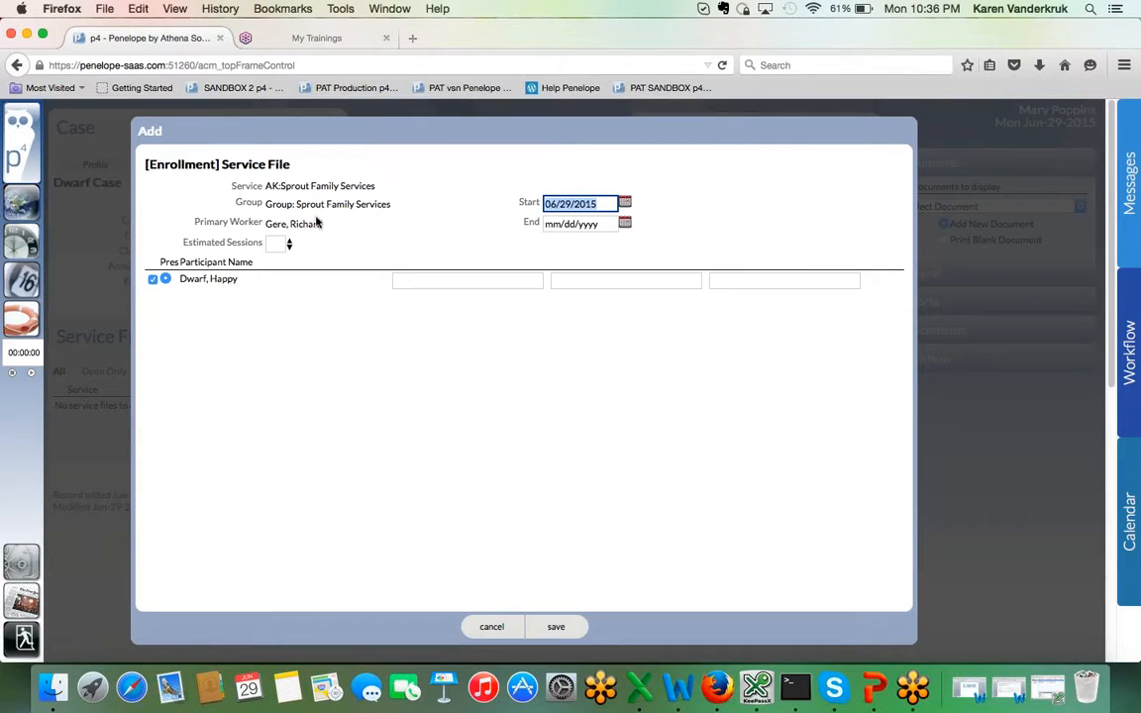
{"action": "left_click", "coordinate": [557, 628]}
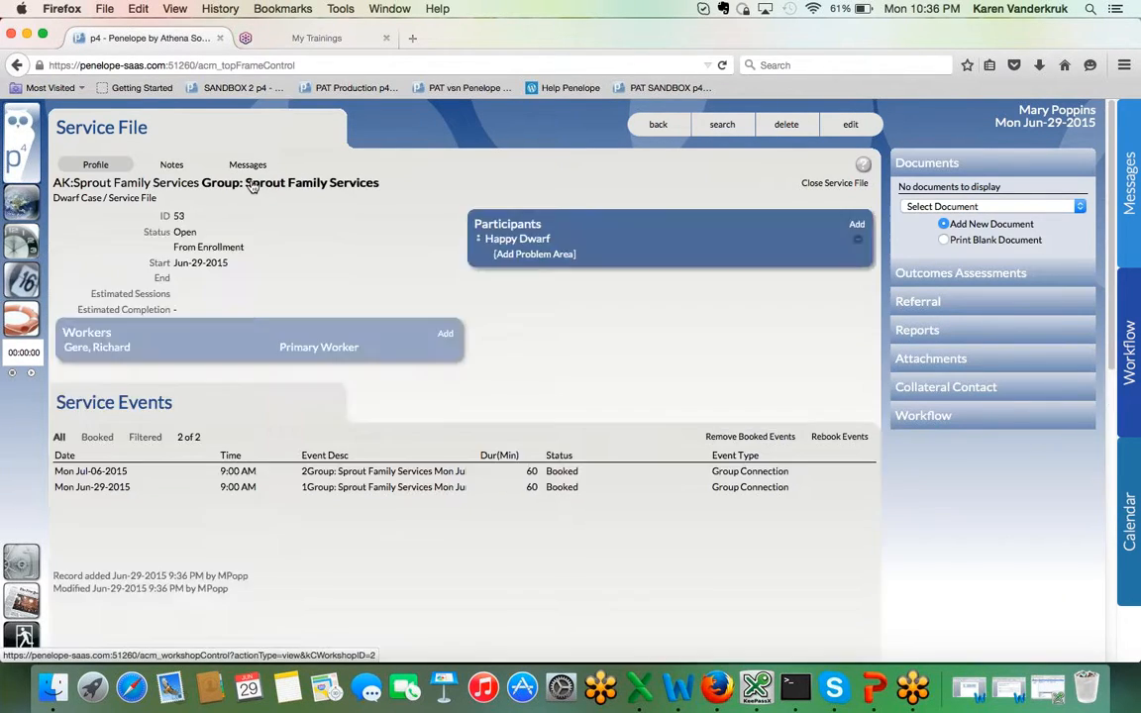
Step: Reopen the Pre-Enrollment List and sort it by individual name and by service, bringing the Not assigned entries first
{"action": "left_click", "coordinate": [24, 209]}
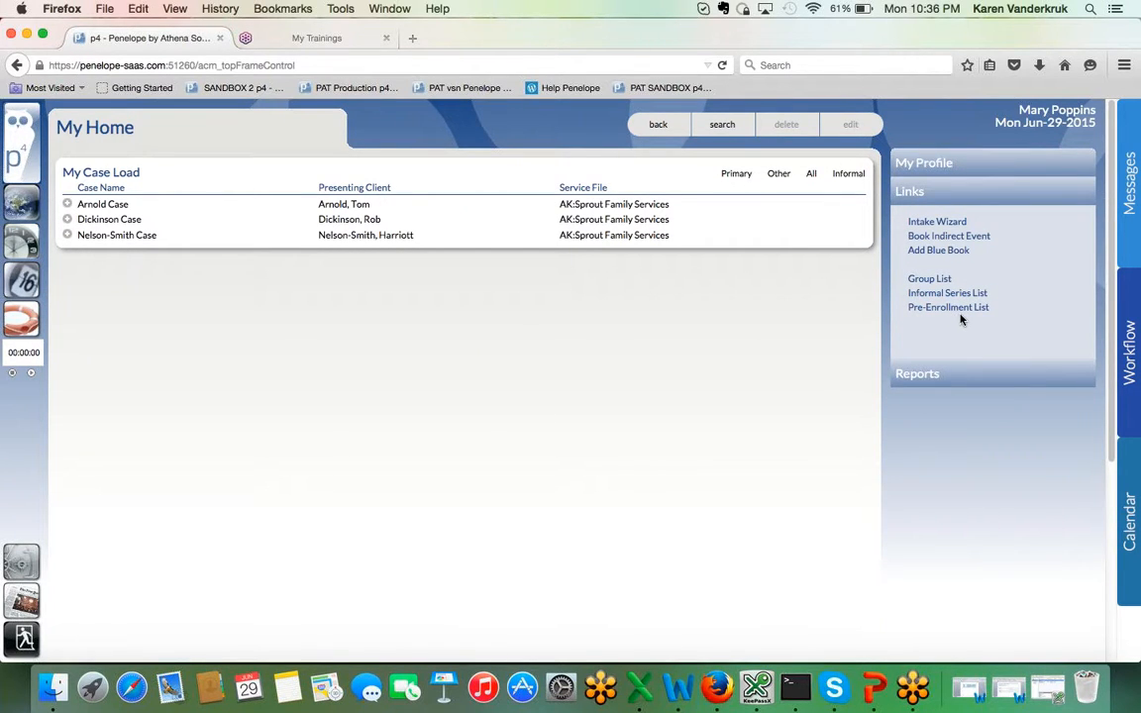
{"action": "left_click", "coordinate": [959, 315]}
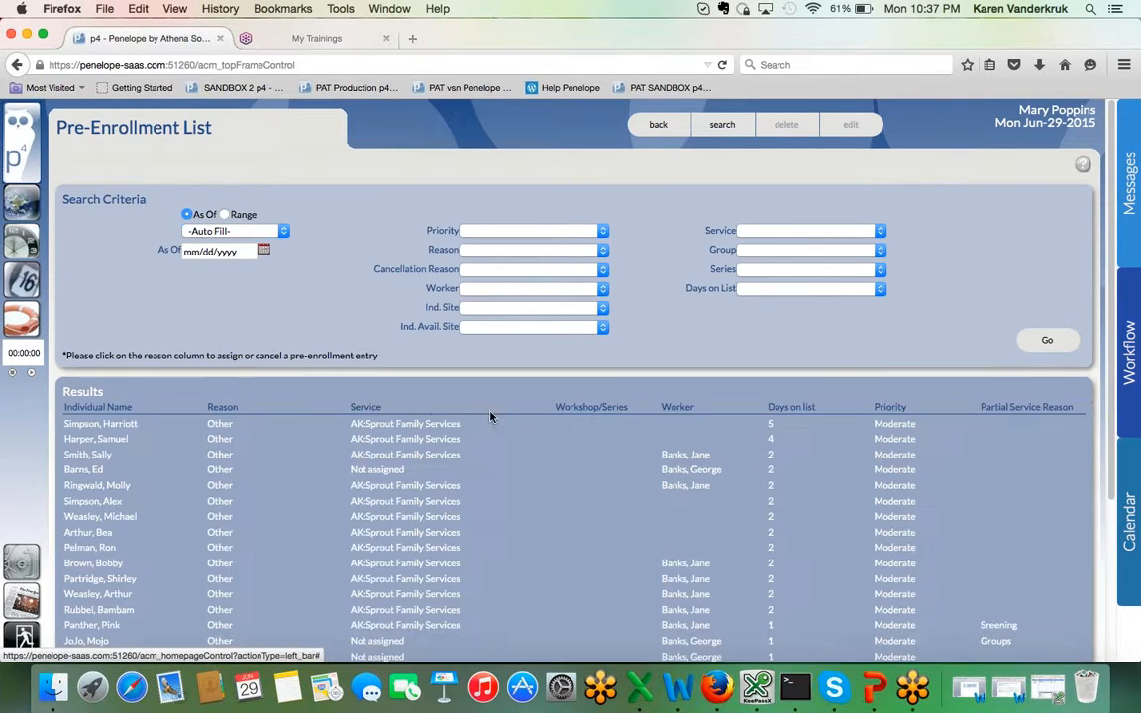
{"action": "left_click", "coordinate": [100, 407]}
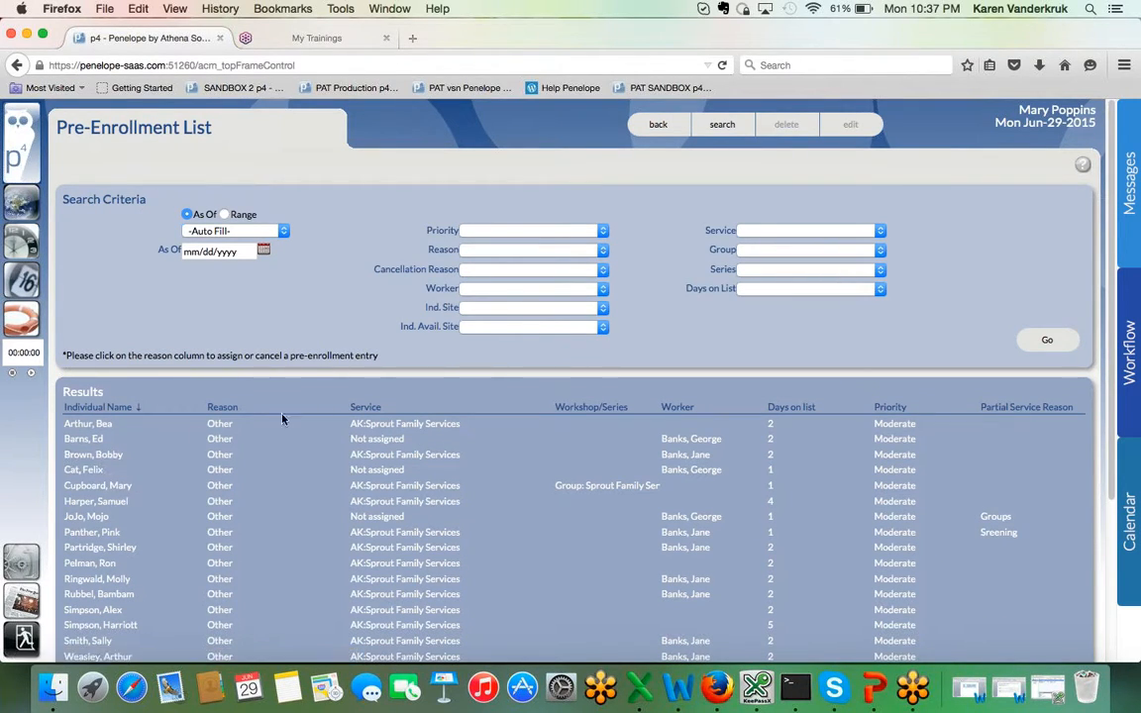
{"action": "left_click", "coordinate": [366, 407]}
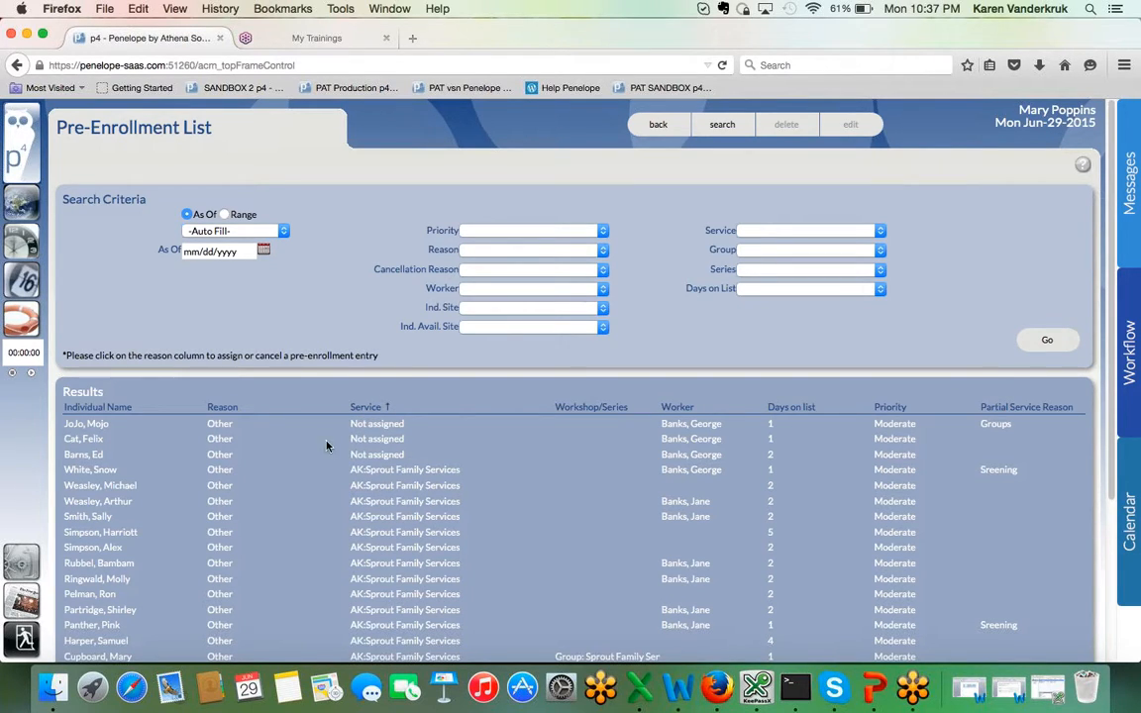
Step: Open the second Not assigned pre-enrollment entry and set its Case Service to AK:Sprout Family Services
{"action": "left_click", "coordinate": [219, 445]}
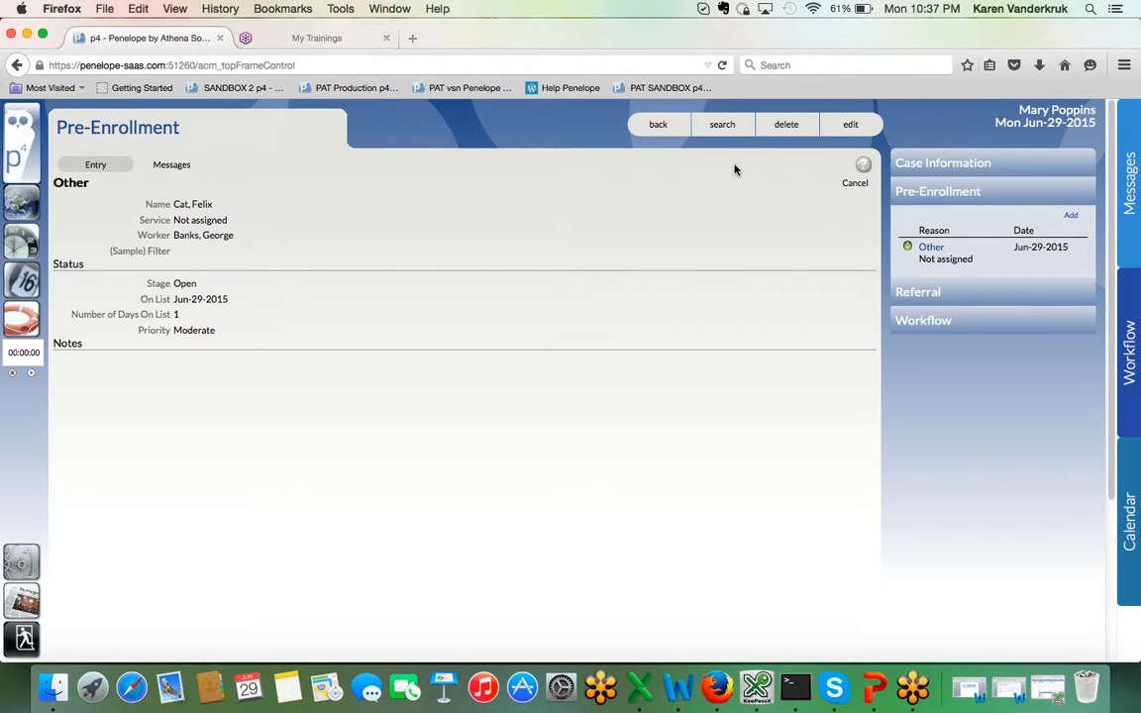
{"action": "left_click", "coordinate": [851, 126]}
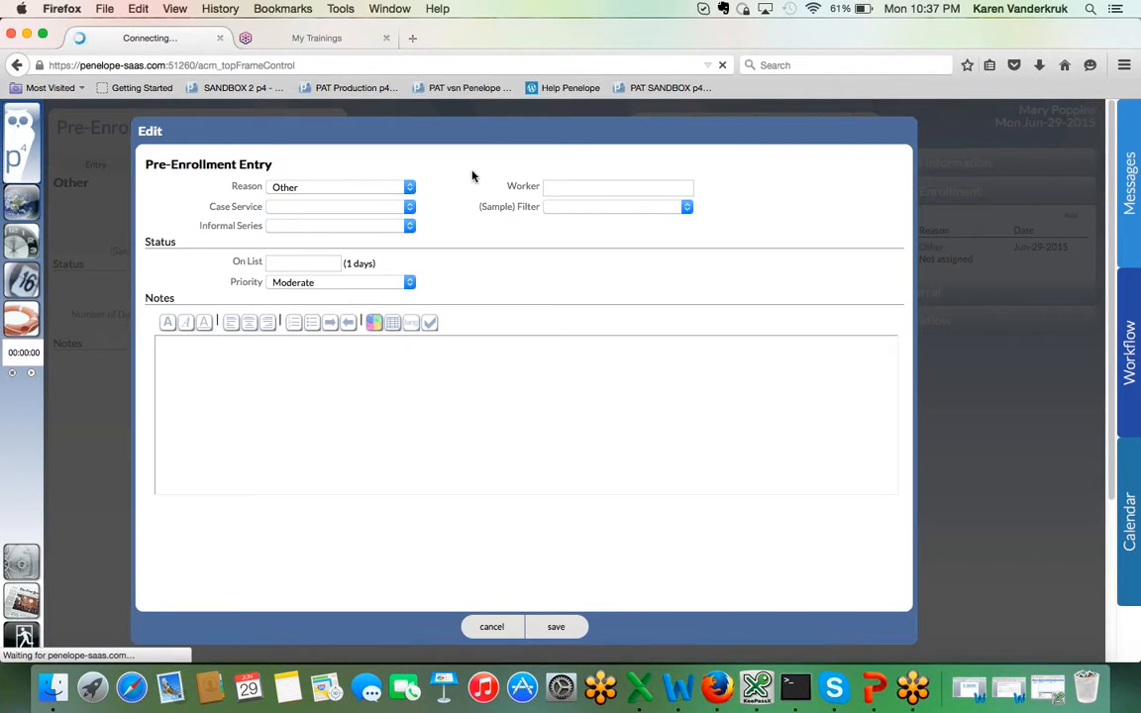
{"action": "left_click", "coordinate": [396, 207]}
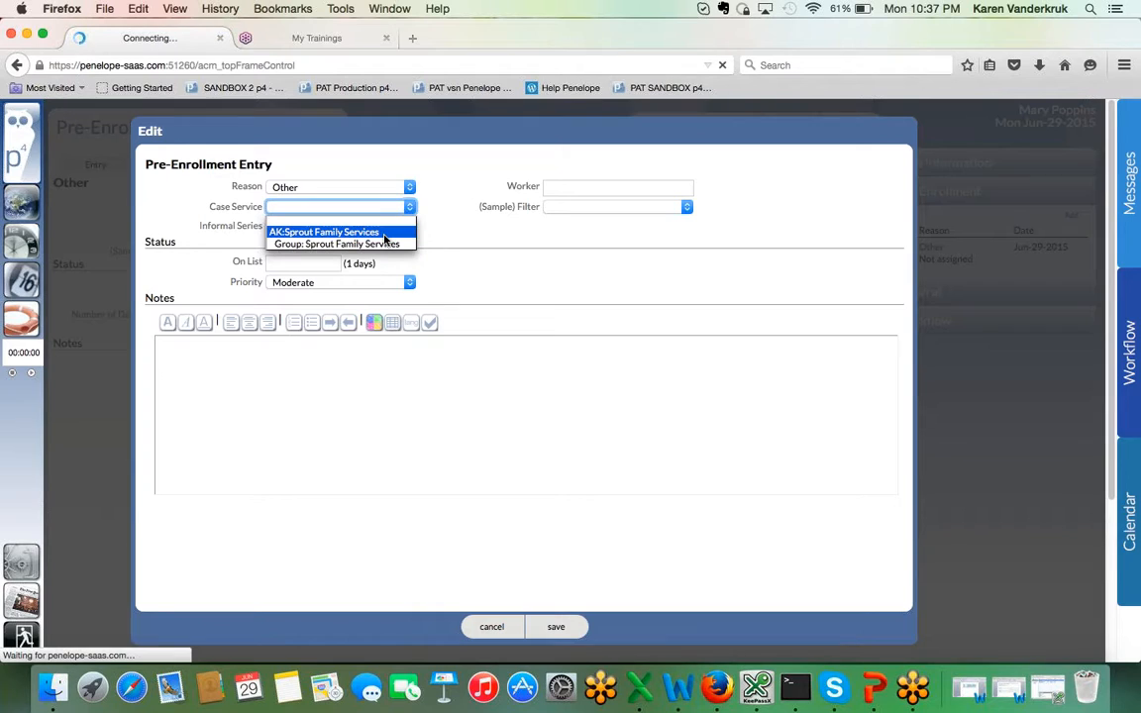
{"action": "left_click", "coordinate": [384, 236]}
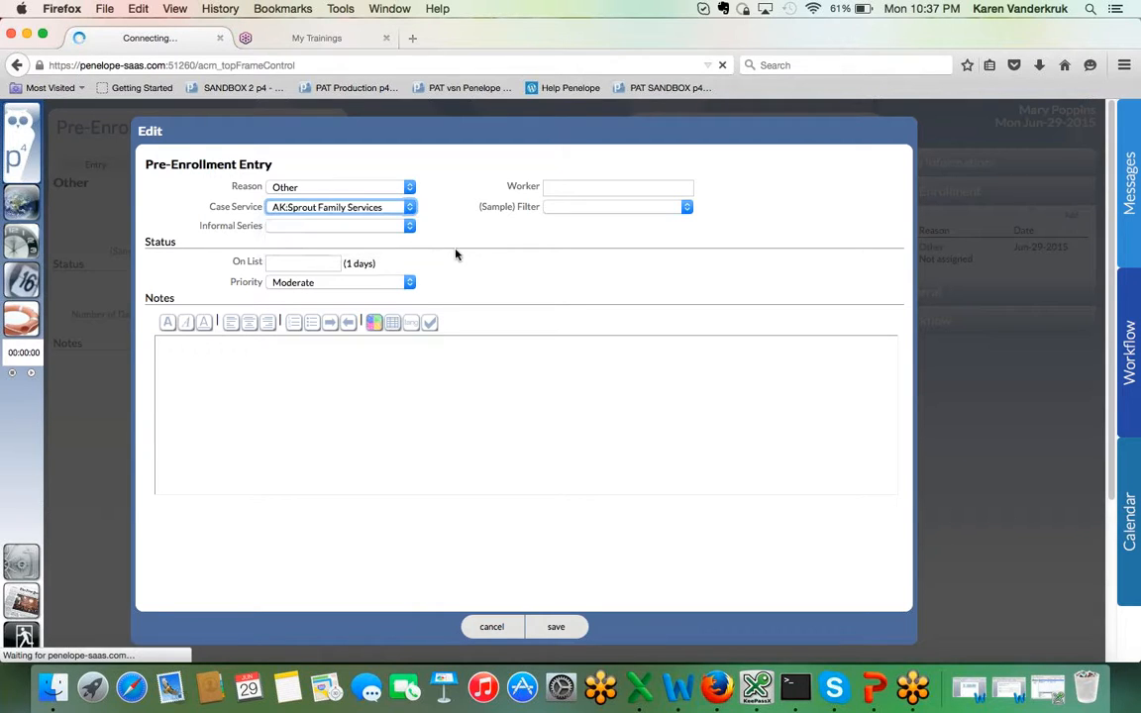
{"action": "left_click", "coordinate": [556, 628]}
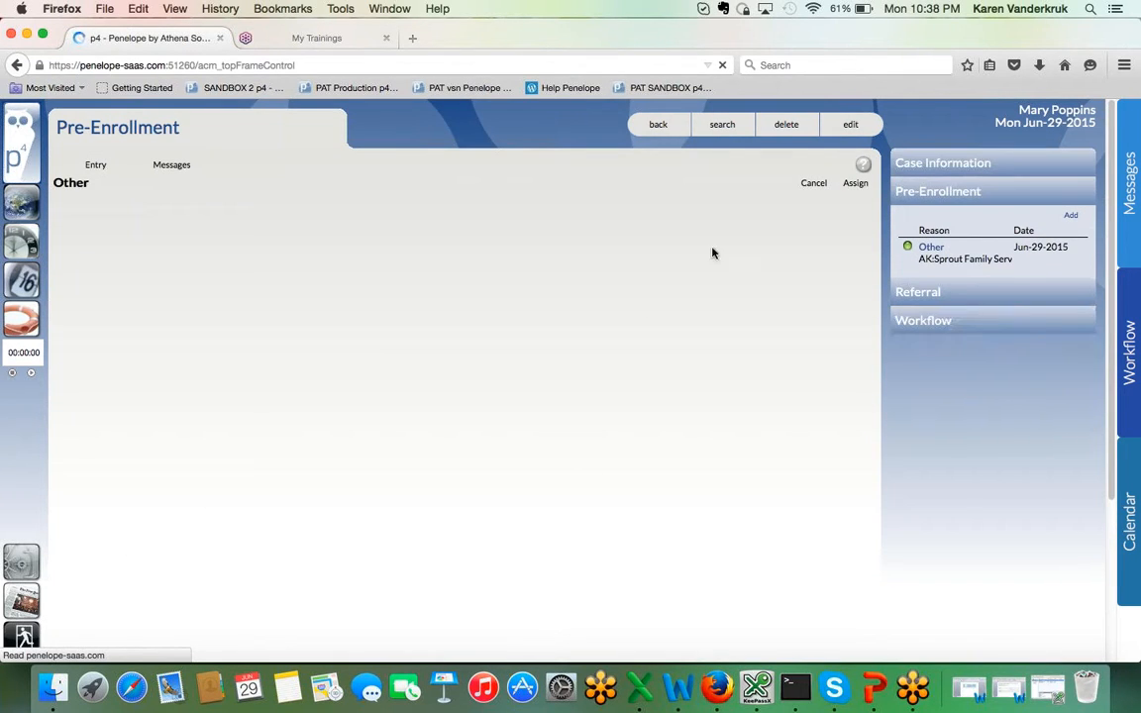
Step: Assign this pre-enrollment to its case and save the AK:Sprout Family Services service file with the chosen primary worker
{"action": "left_click", "coordinate": [855, 184]}
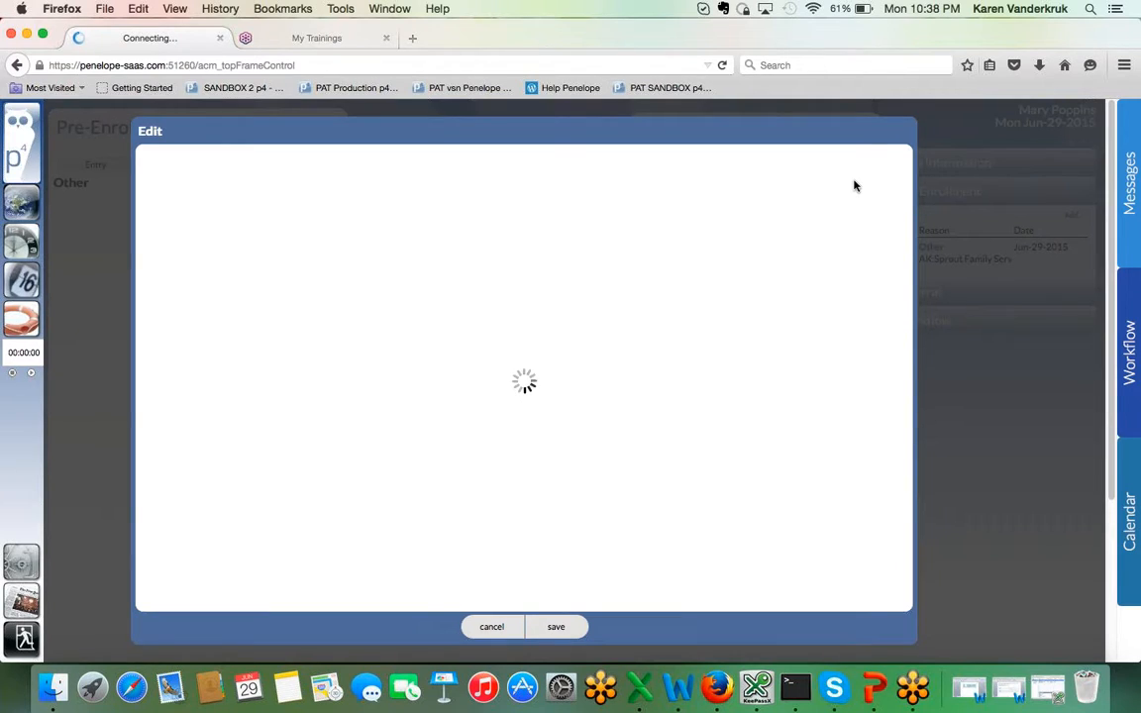
{"action": "left_click", "coordinate": [556, 626]}
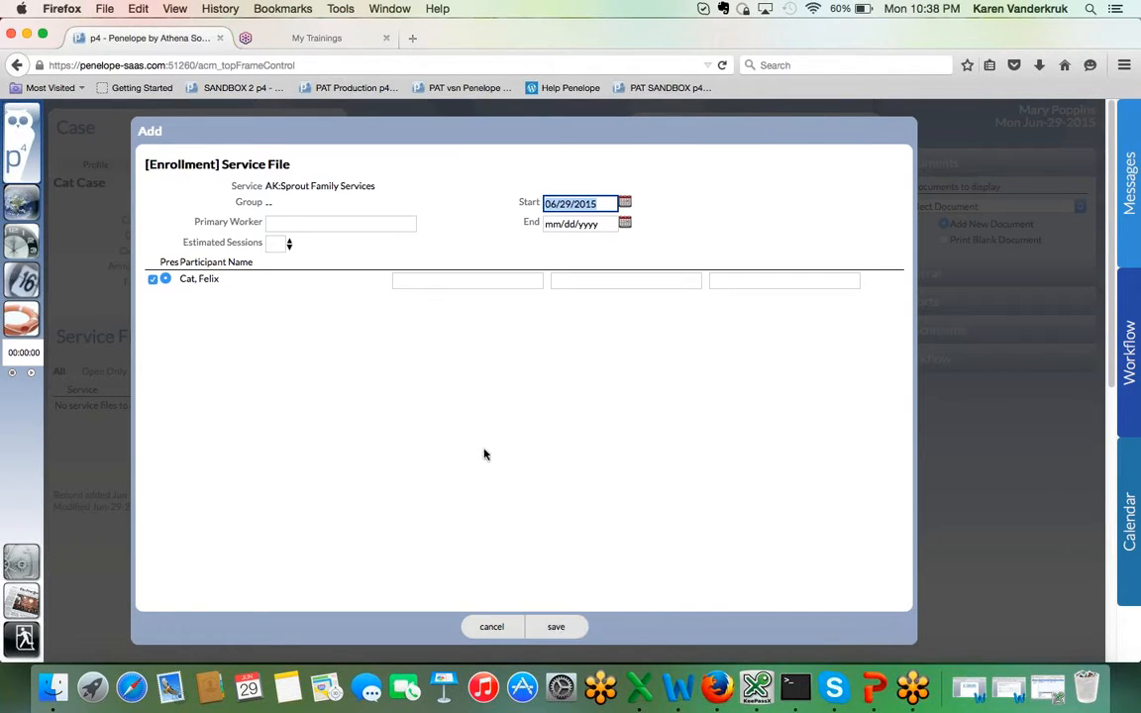
{"action": "left_click", "coordinate": [313, 220]}
{"action": "type", "text": "ban"}
{"action": "left_click", "coordinate": [301, 257]}
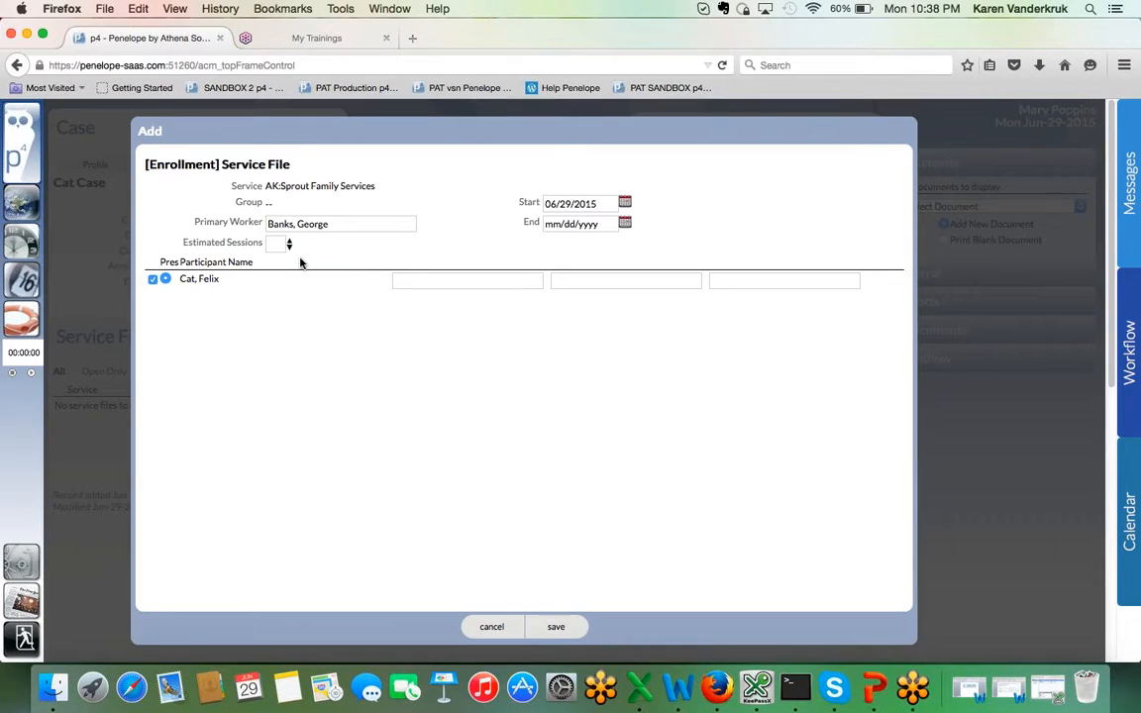
{"action": "left_click", "coordinate": [551, 627]}
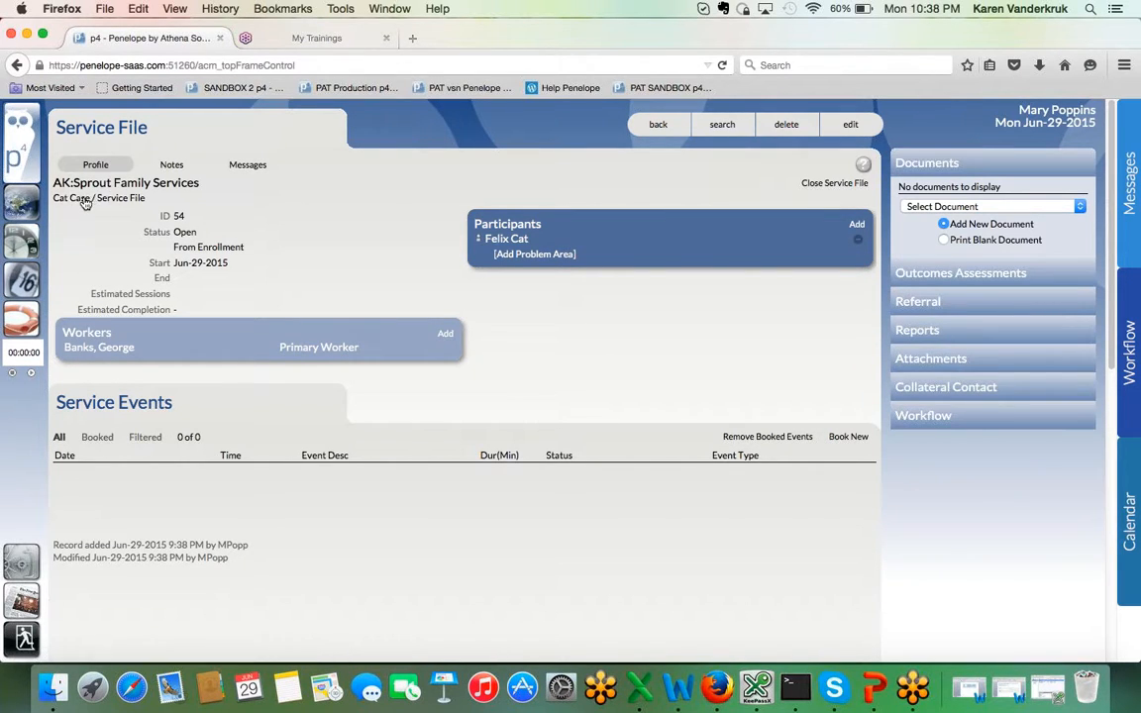
Step: Review the Case Service options in the Pre-Enrollment section of the Intake Wizard and cancel the intake
{"action": "left_click", "coordinate": [21, 210]}
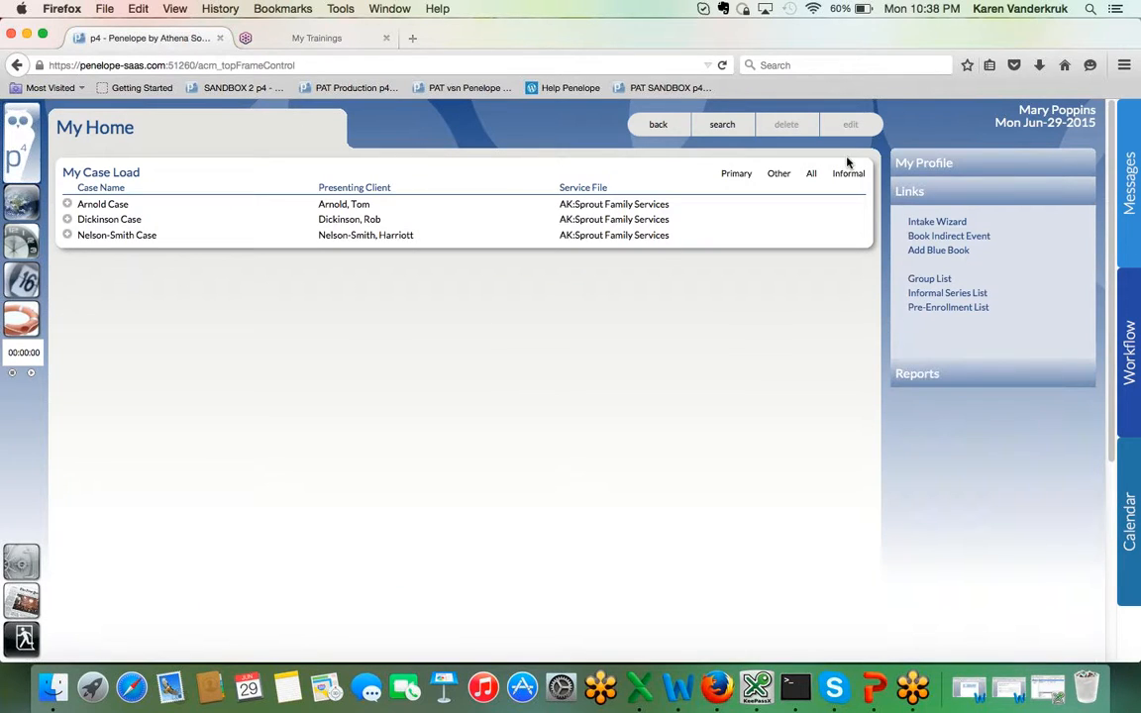
{"action": "left_click", "coordinate": [943, 222]}
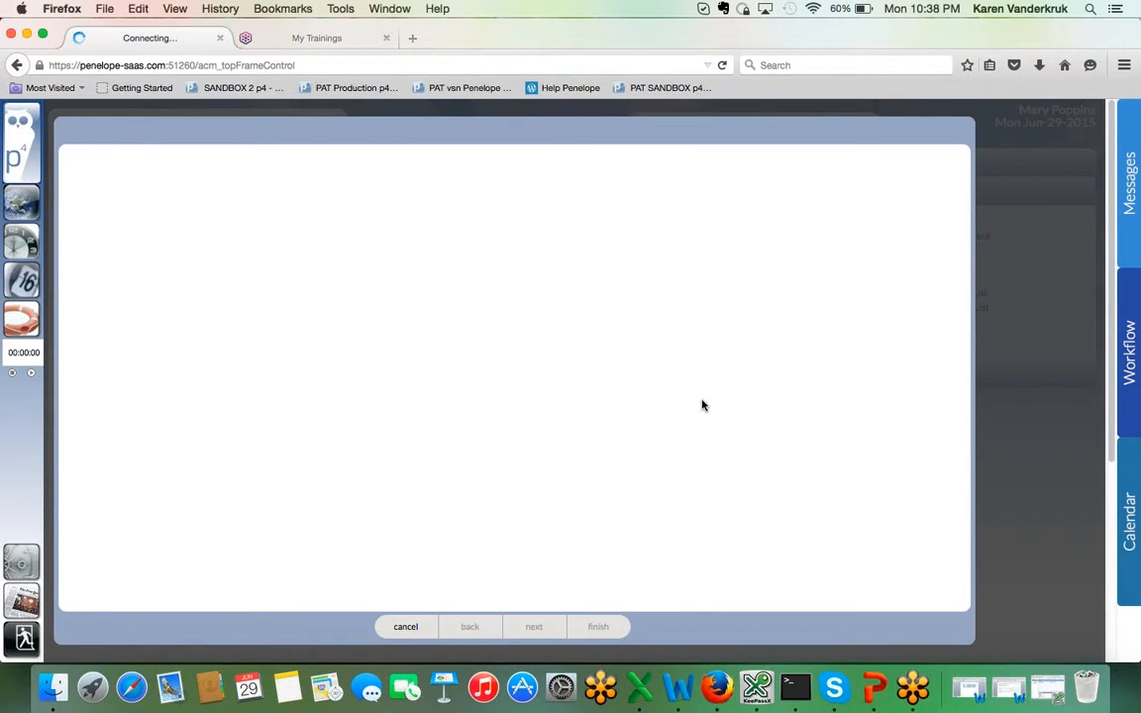
{"action": "scroll", "coordinate": [702, 405], "scroll_direction": "down", "scroll_amount": 2}
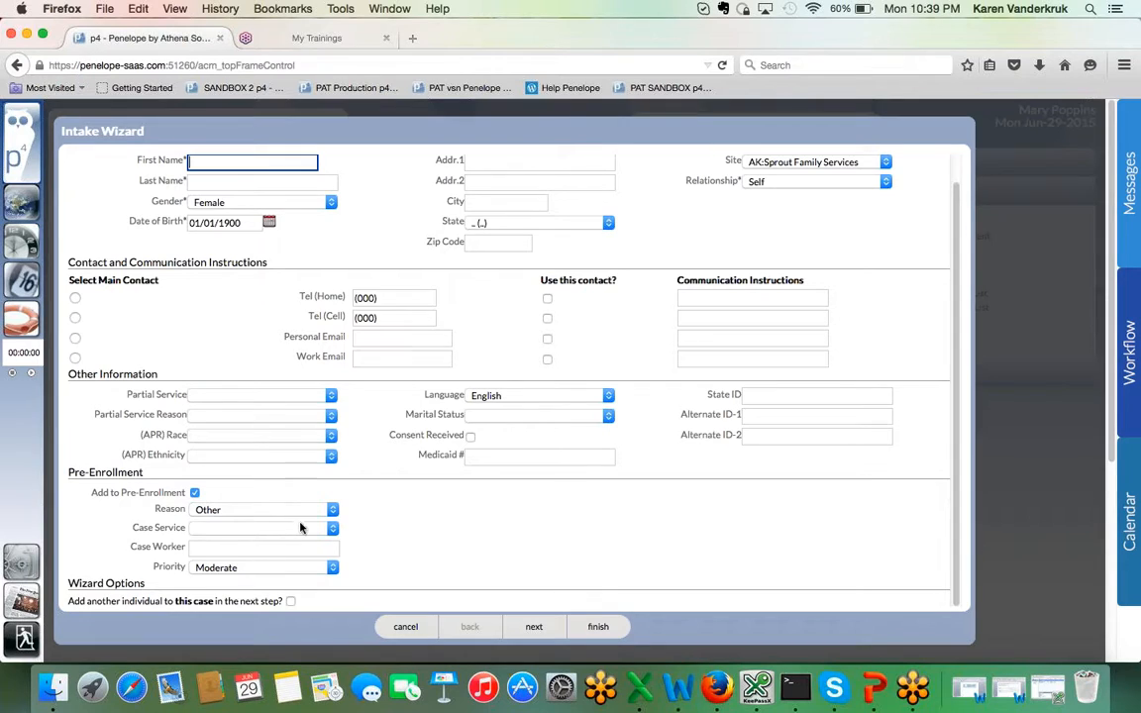
{"action": "left_click", "coordinate": [269, 530]}
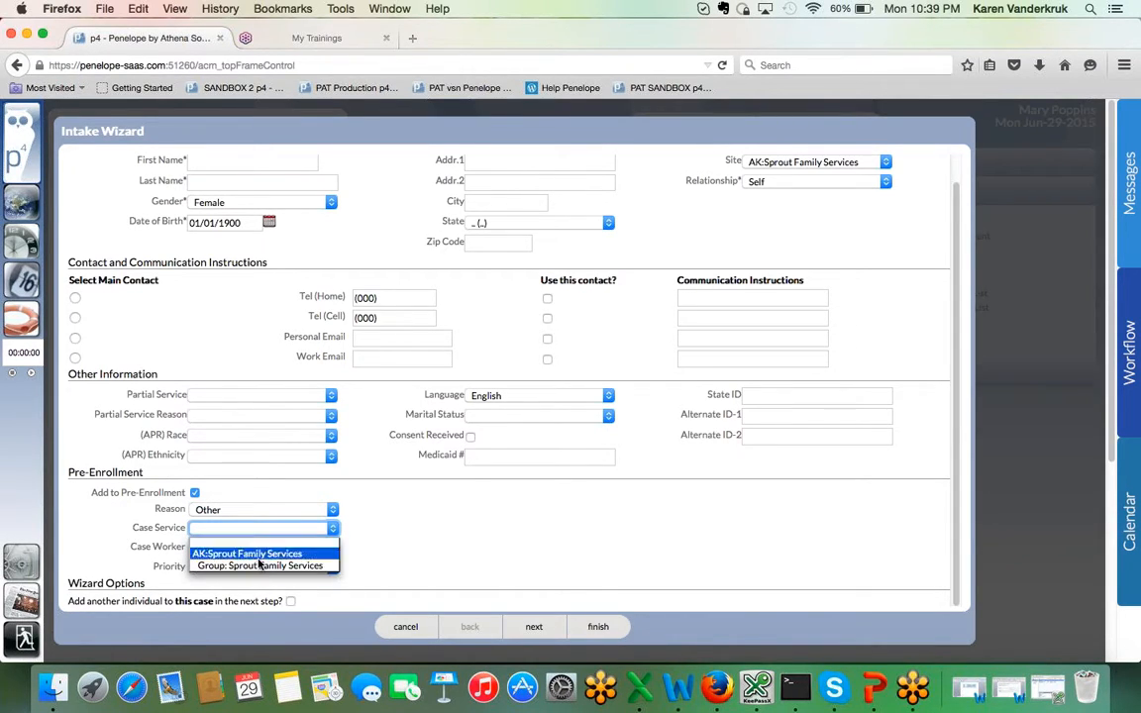
{"action": "left_click", "coordinate": [352, 533]}
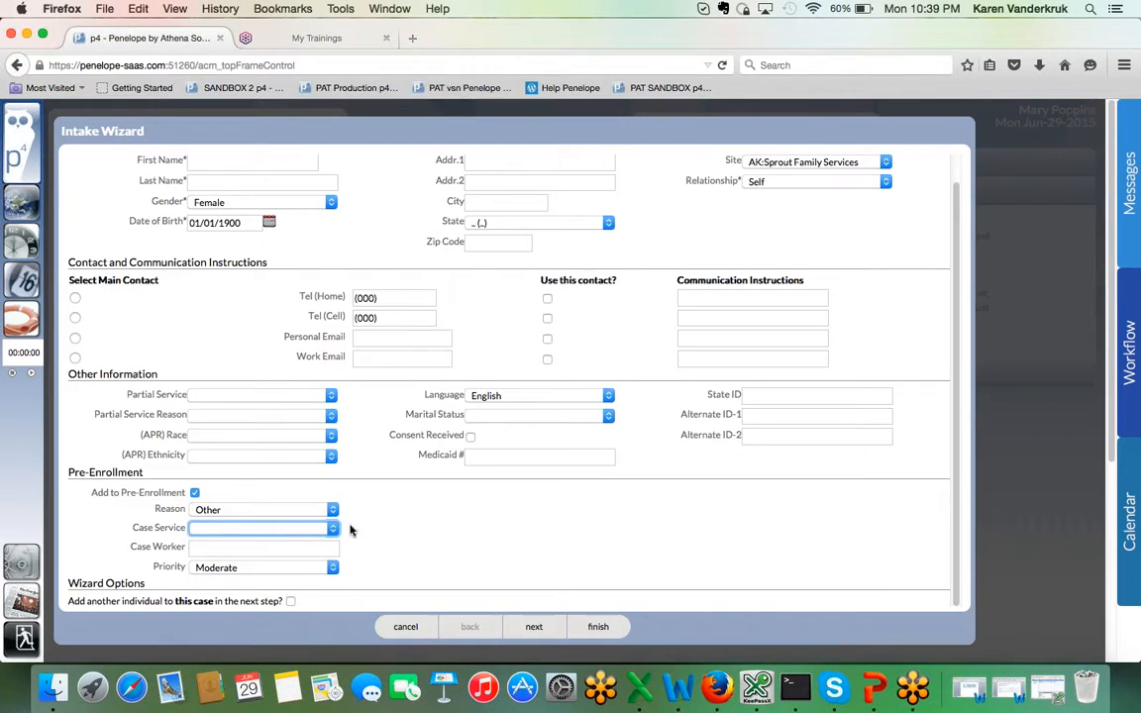
{"action": "left_click", "coordinate": [406, 626]}
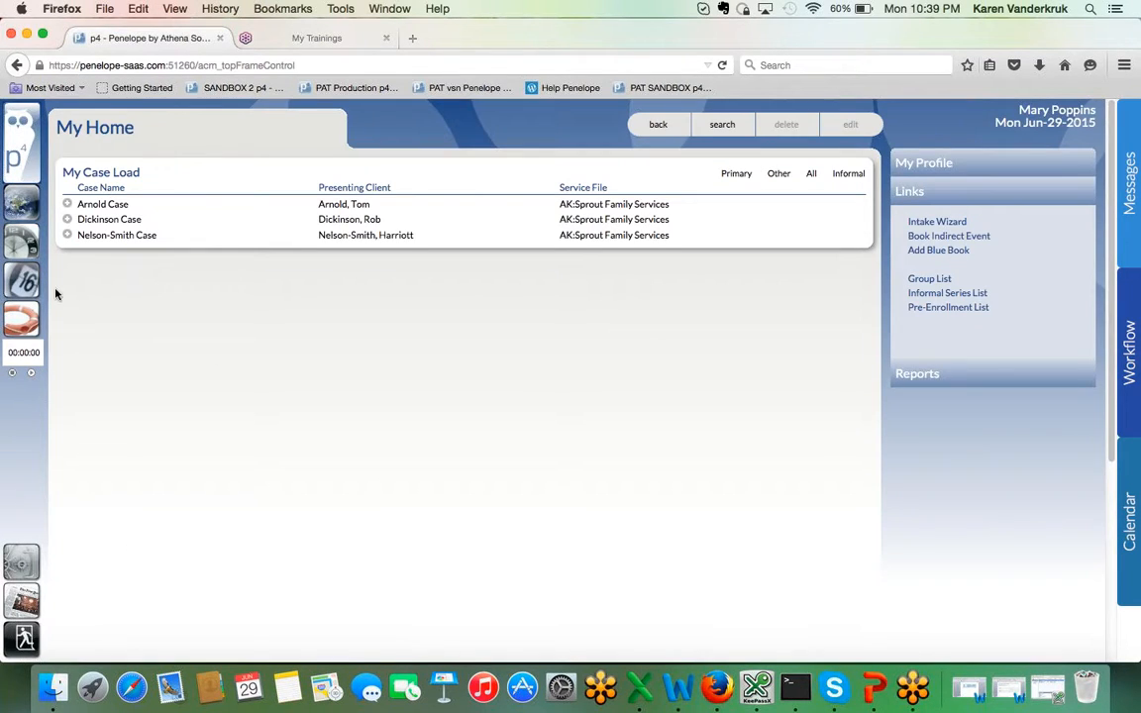
Step: Sort the Pre-Enrollment List by service, open the second Not assigned entry, and save its Case Service as AK:Sprout Family Services
{"action": "left_click", "coordinate": [27, 216]}
{"action": "left_click", "coordinate": [976, 308]}
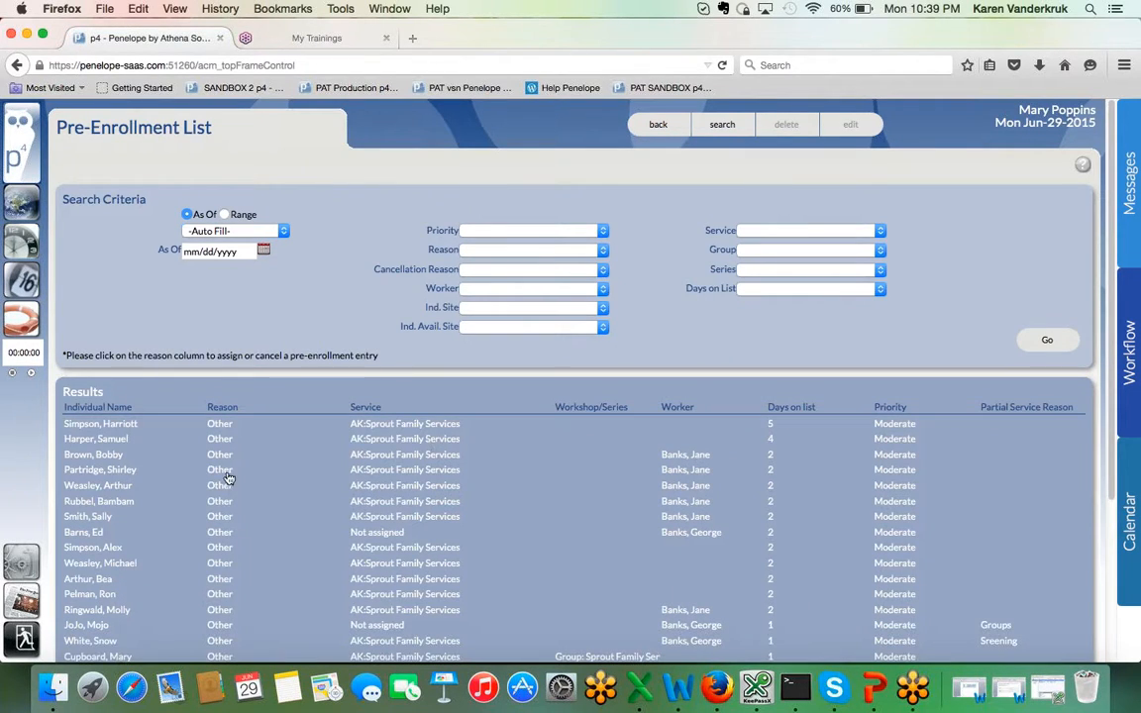
{"action": "left_click", "coordinate": [380, 409]}
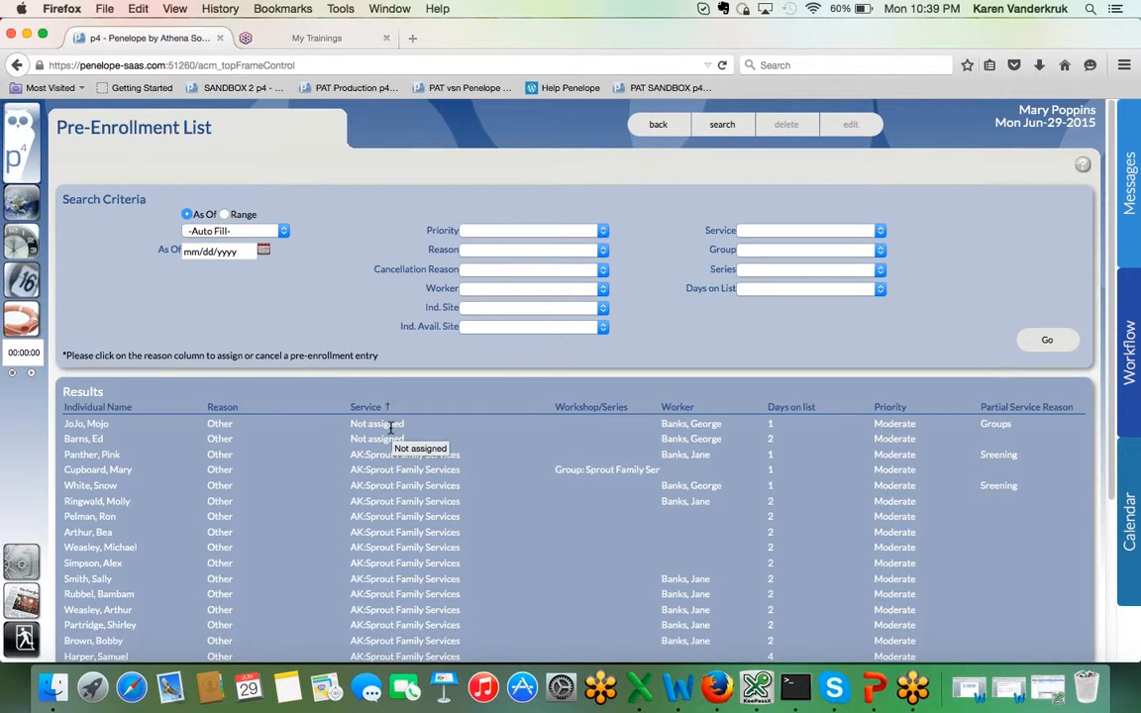
{"action": "left_click", "coordinate": [219, 443]}
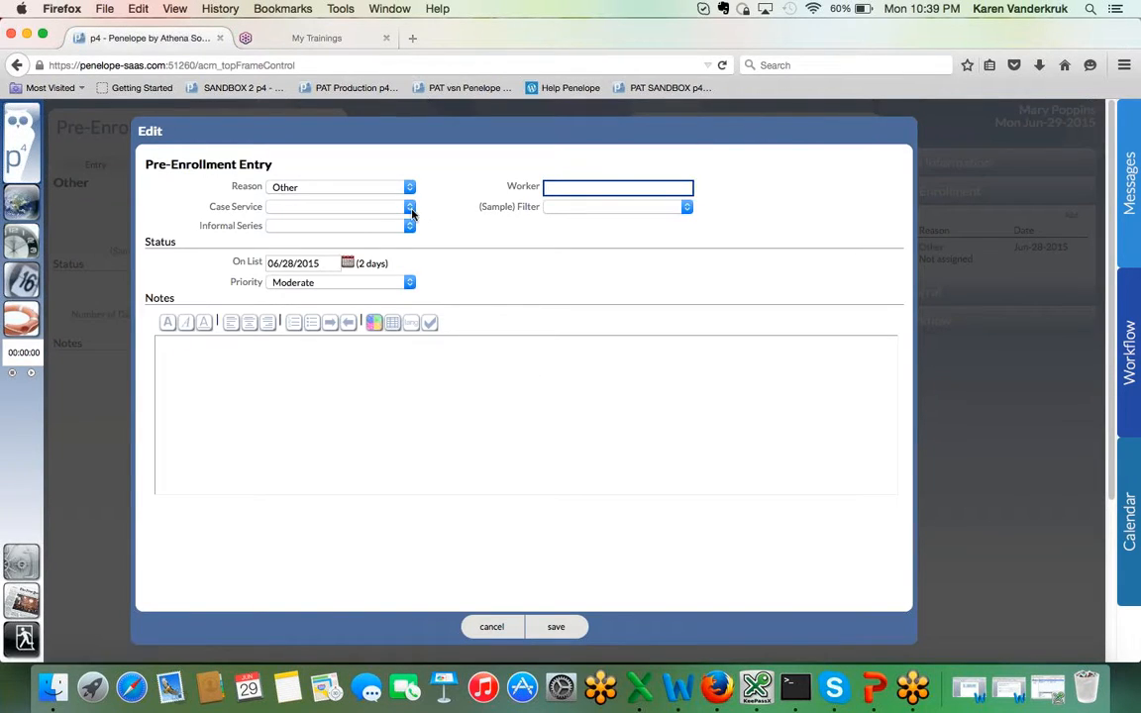
{"action": "left_click", "coordinate": [374, 207]}
{"action": "left_click", "coordinate": [351, 232]}
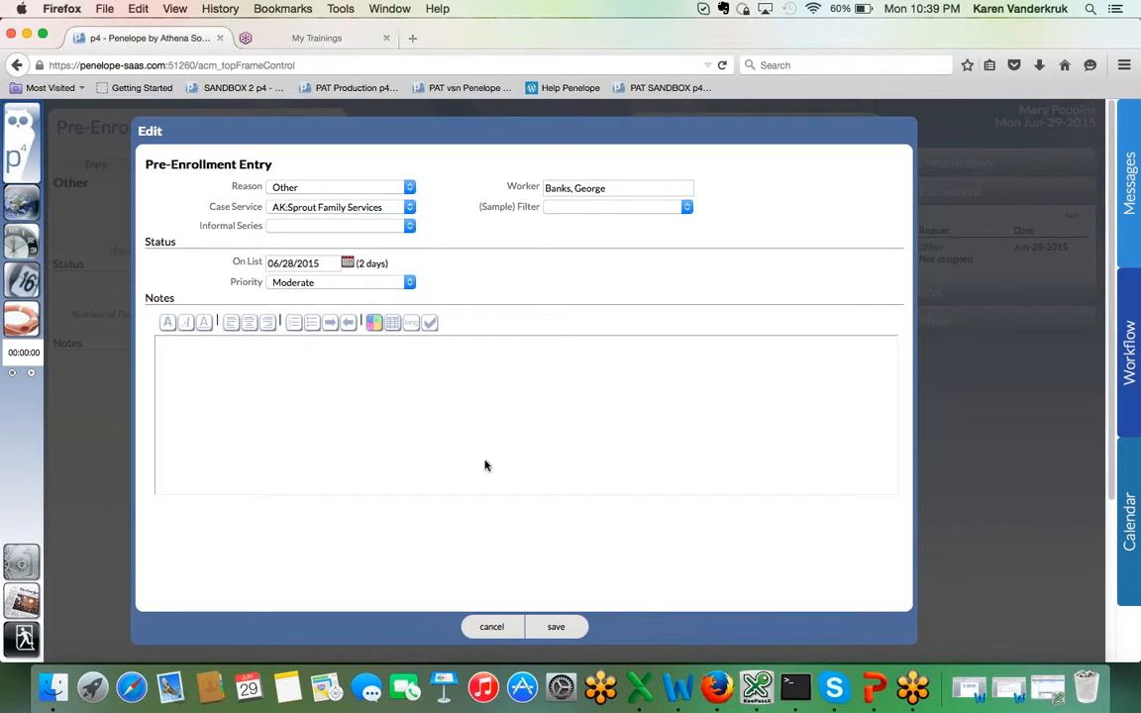
{"action": "left_click", "coordinate": [548, 628]}
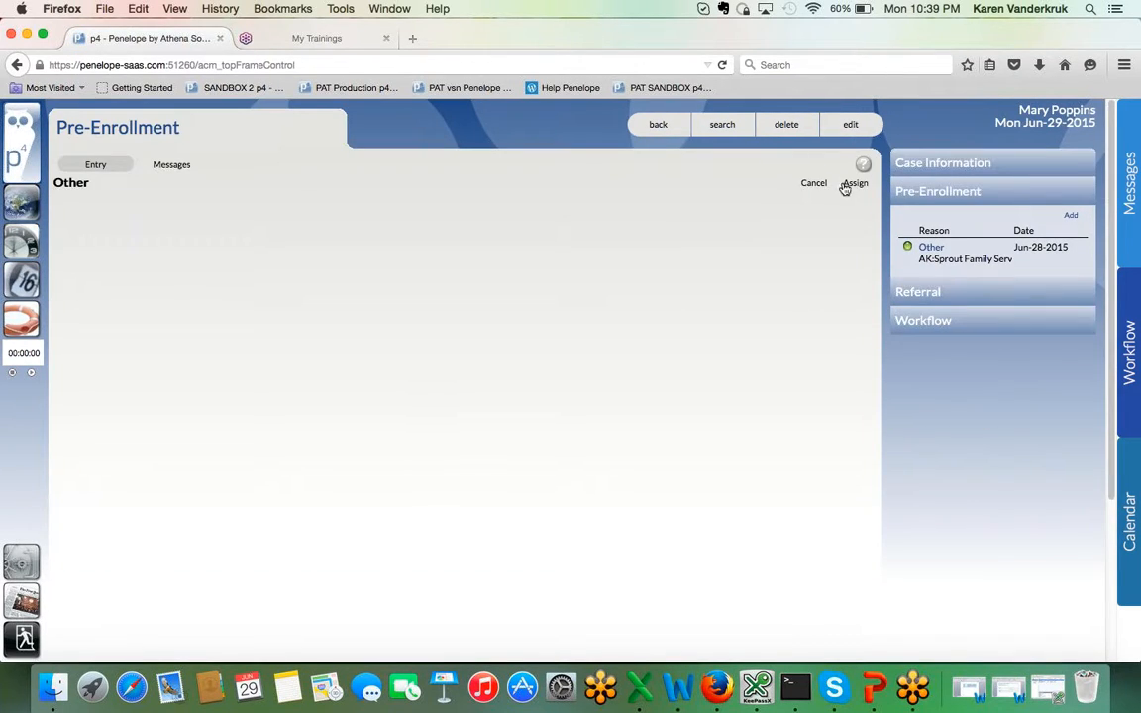
Step: Assign the pre-enrollment entry to its case and save the enrollment service file with the selected worker as Primary Worker
{"action": "left_click", "coordinate": [853, 184]}
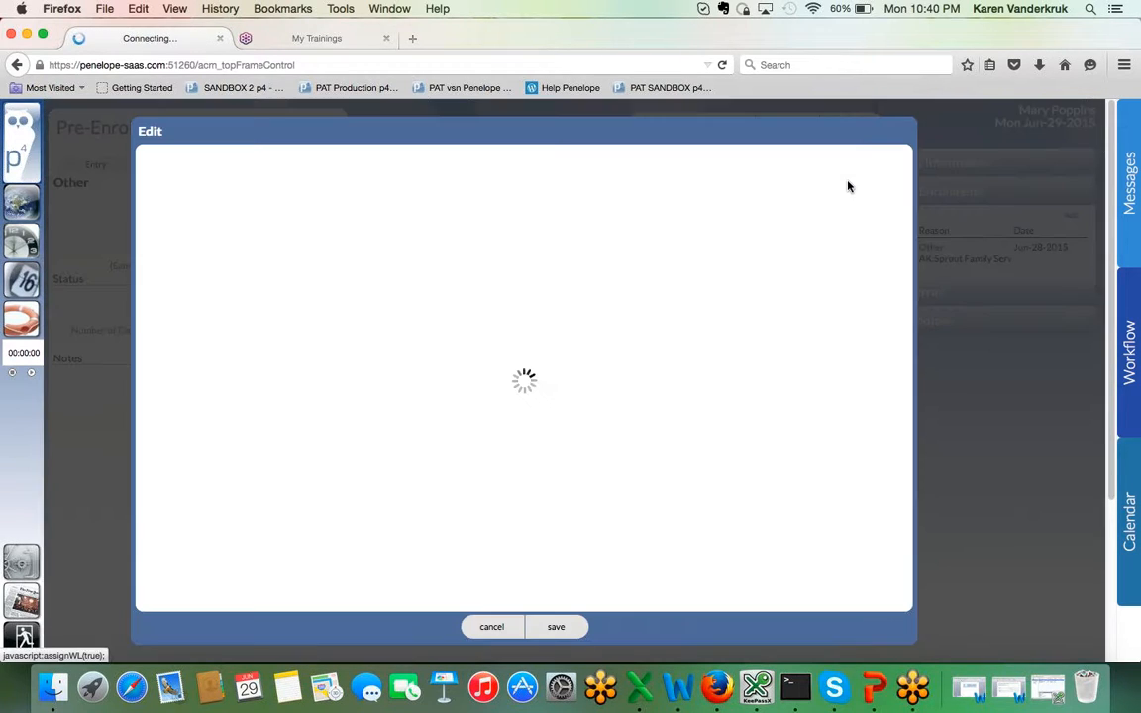
{"action": "left_click", "coordinate": [550, 626]}
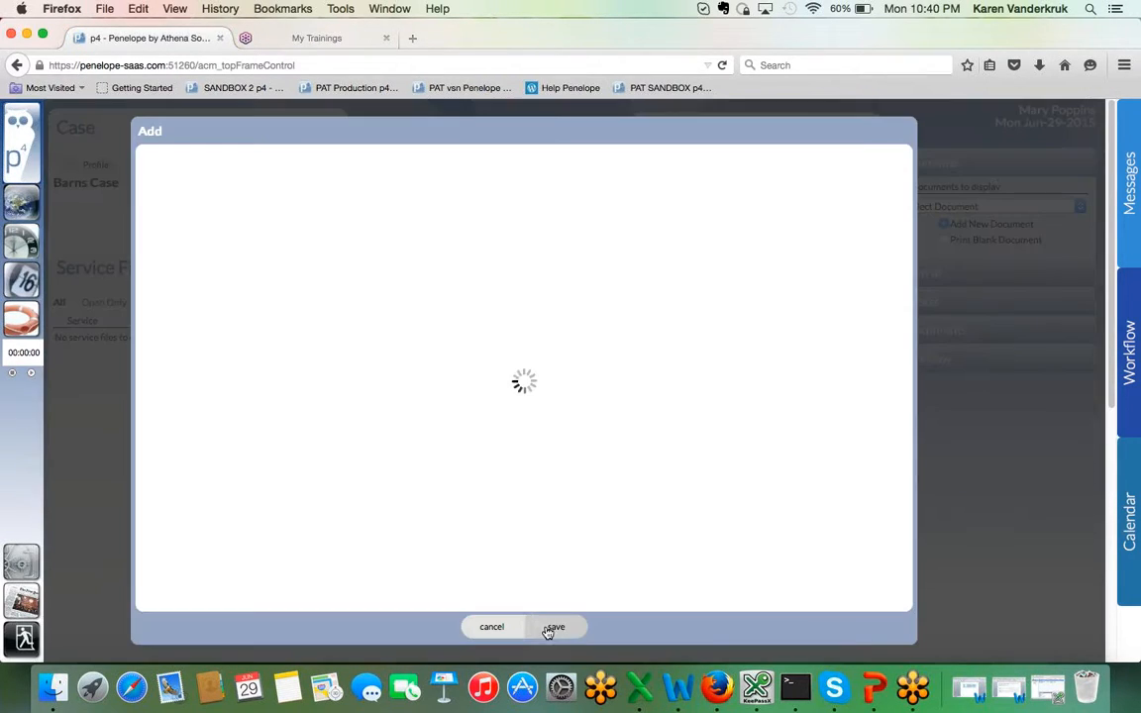
{"action": "left_click", "coordinate": [291, 223]}
{"action": "type", "text": "ge"}
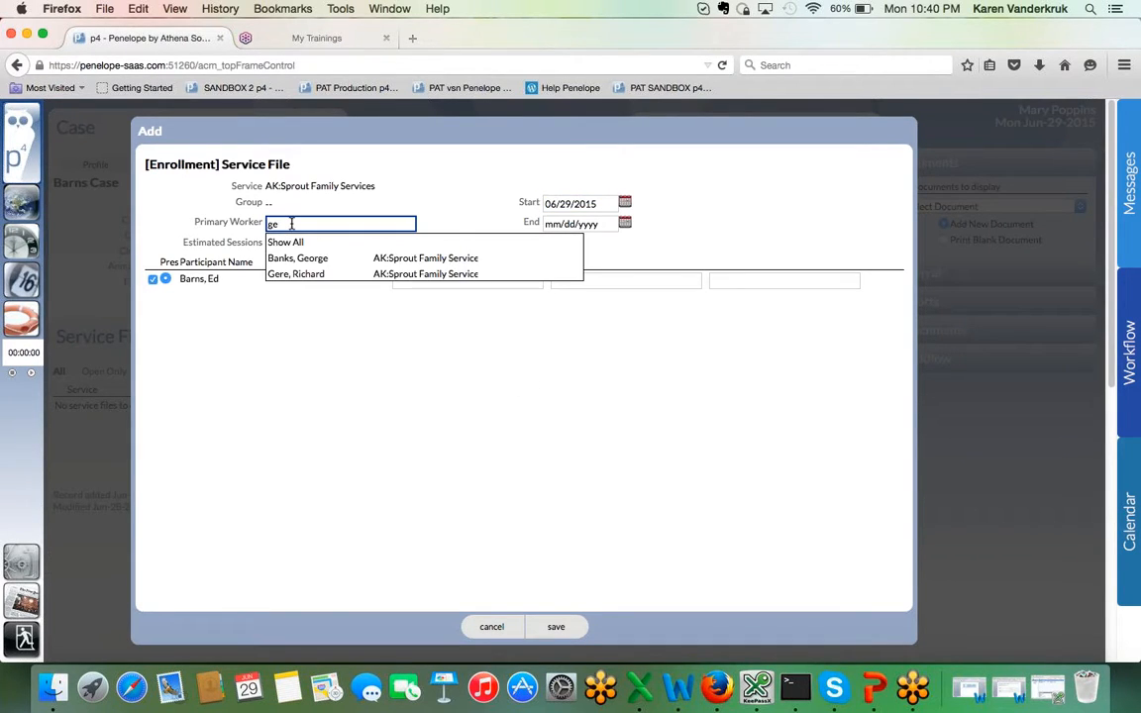
{"action": "left_click", "coordinate": [297, 258]}
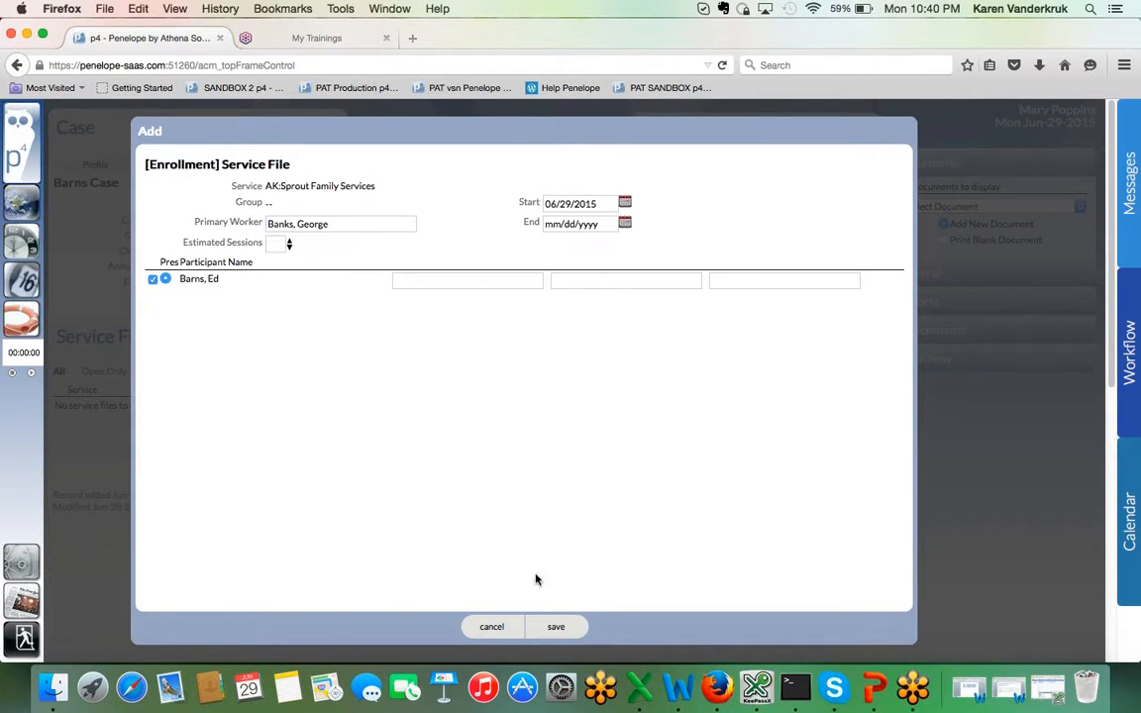
{"action": "left_click", "coordinate": [555, 627]}
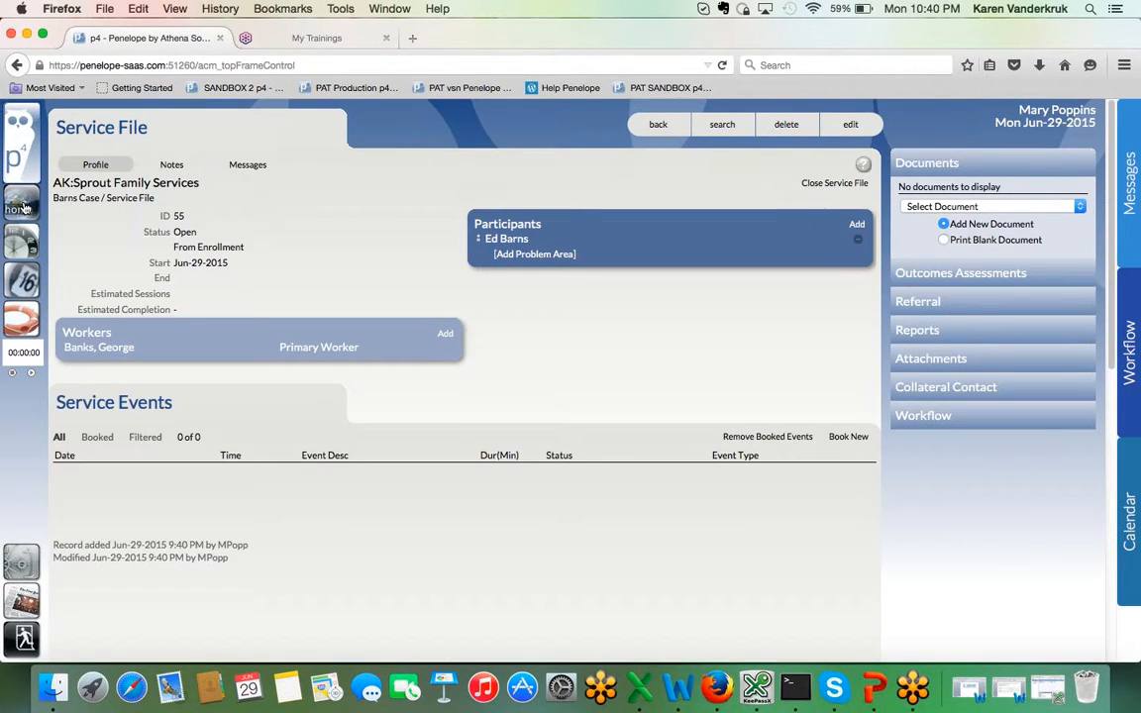
Step: View the current members of Group: Sprout Family Services from the Group List
{"action": "left_click", "coordinate": [23, 206]}
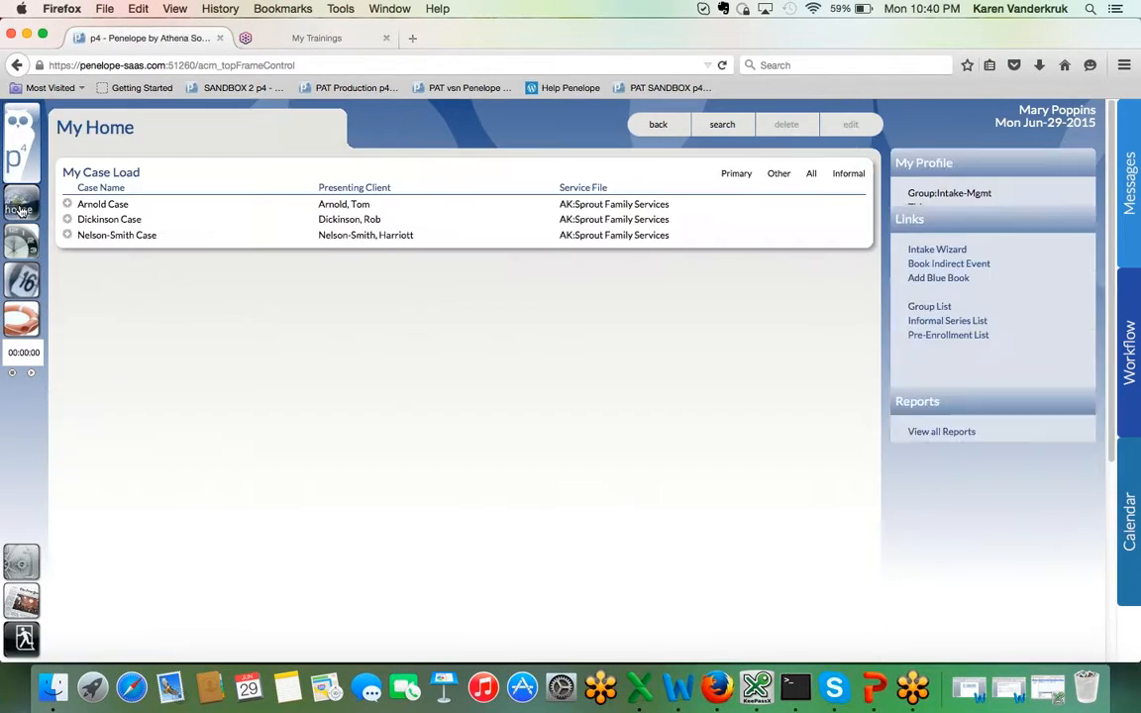
{"action": "left_click", "coordinate": [941, 280]}
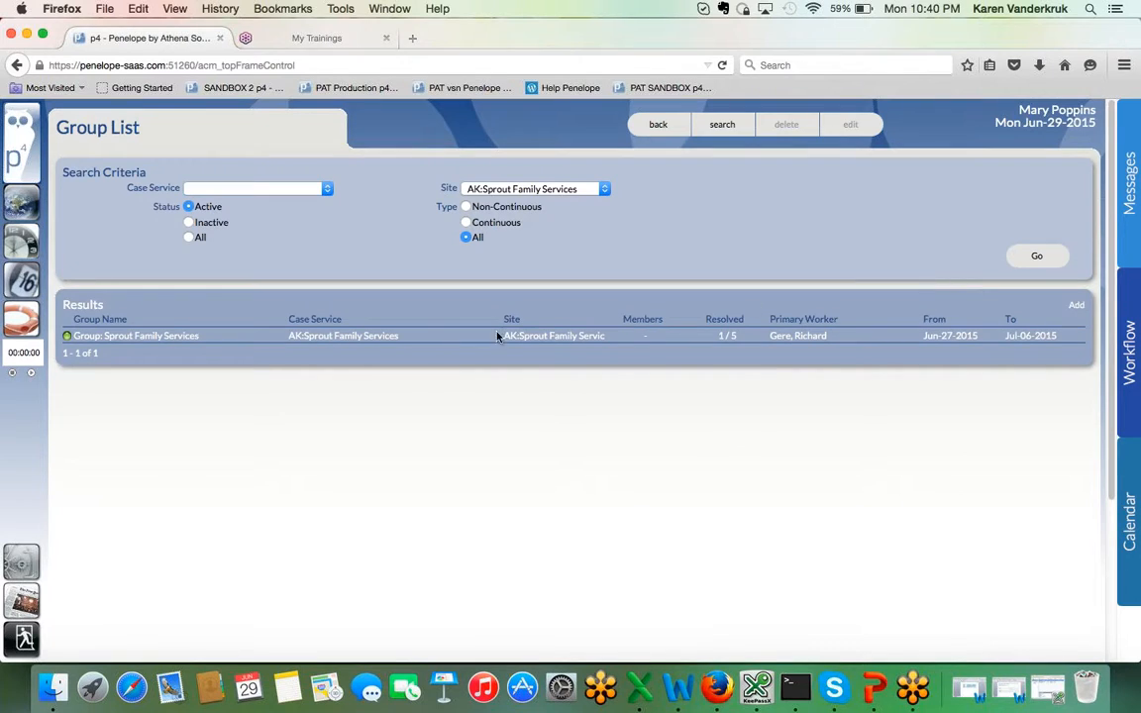
{"action": "left_click", "coordinate": [176, 339]}
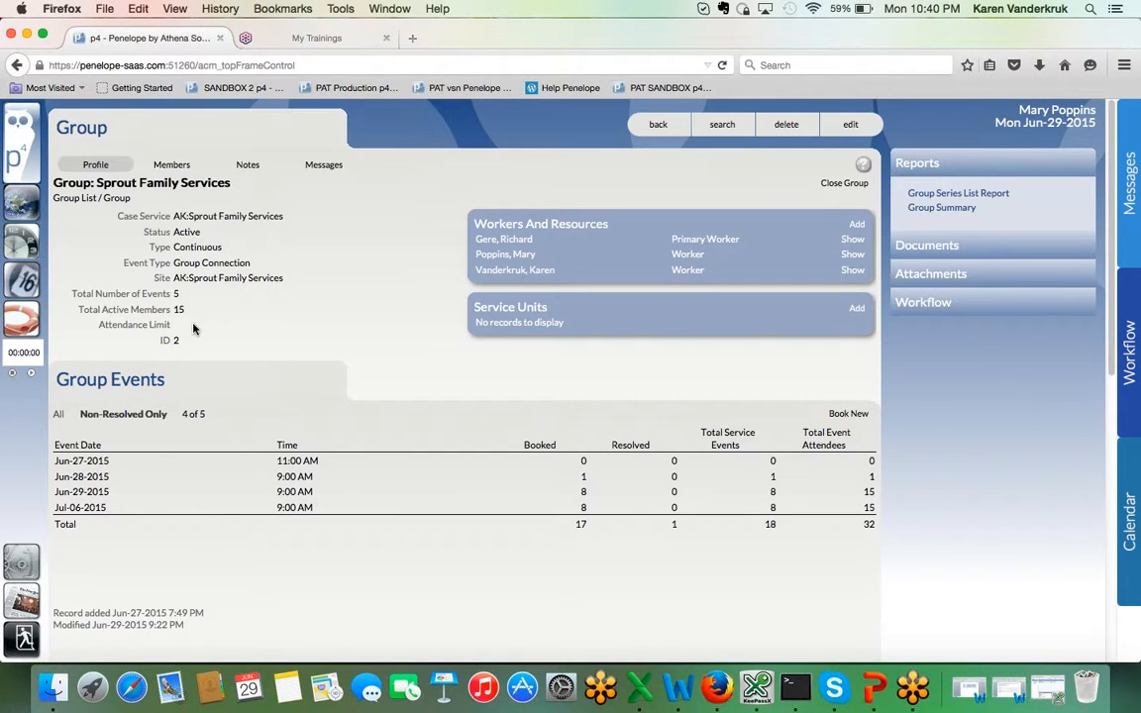
{"action": "left_click", "coordinate": [174, 166]}
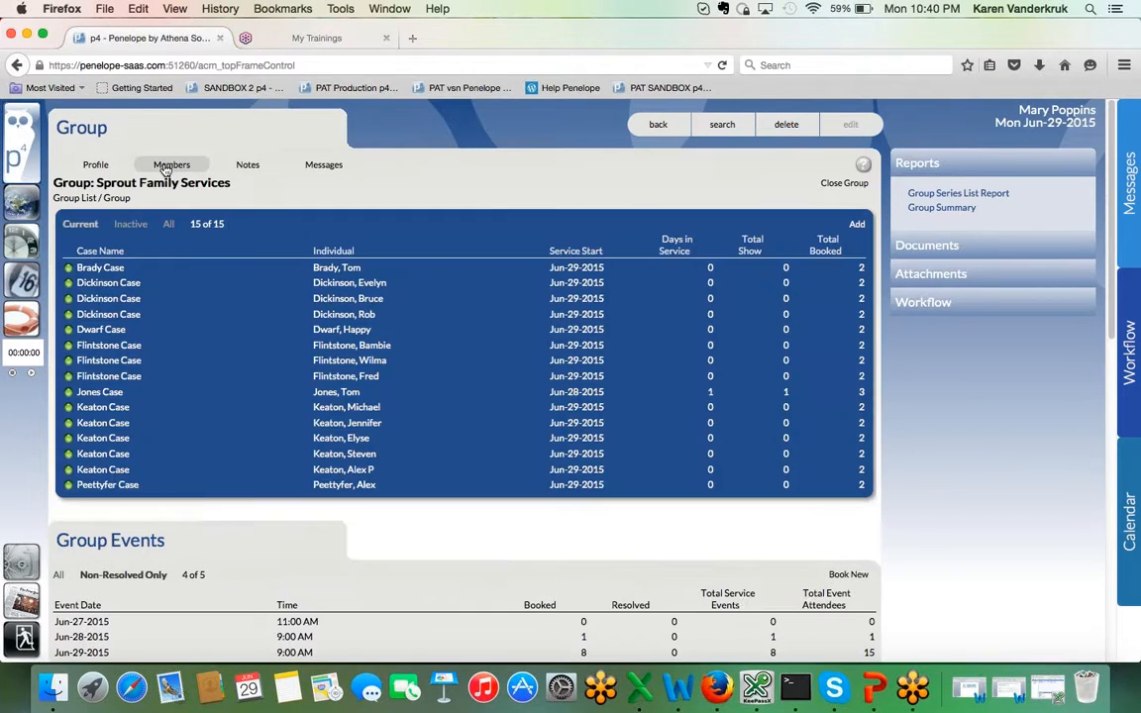
Step: Add a family's case to the members of Group: Sprout Family Services, keeping both participants included, and save the service file
{"action": "left_click", "coordinate": [23, 212]}
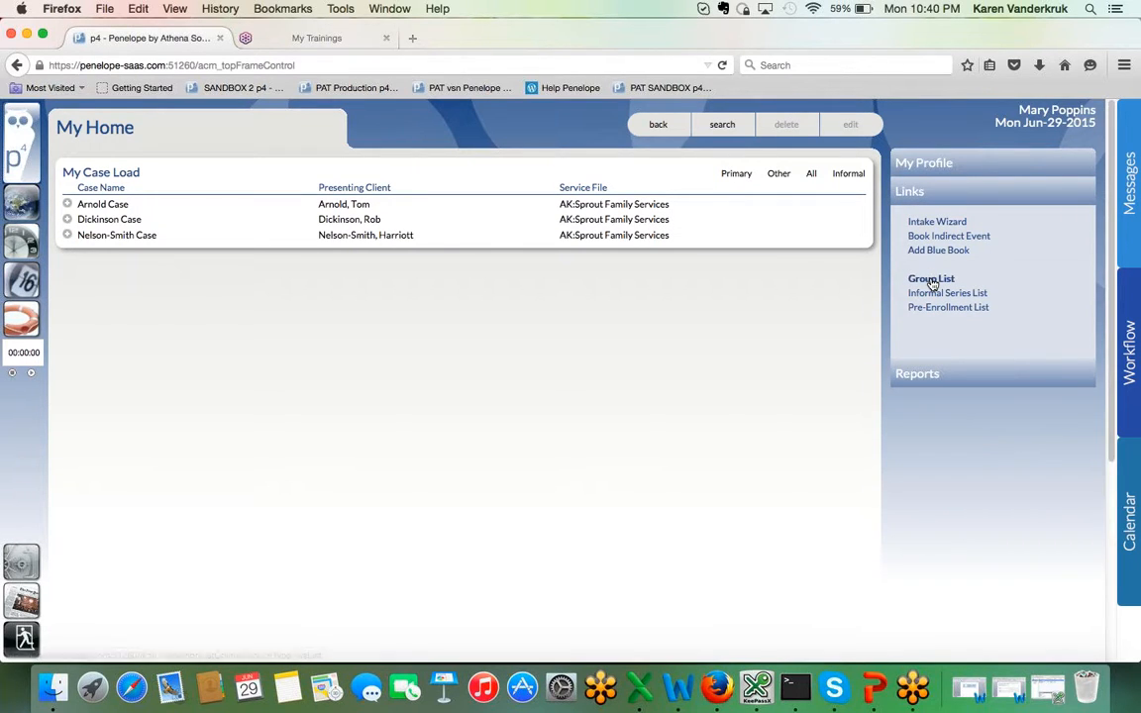
{"action": "left_click", "coordinate": [931, 280]}
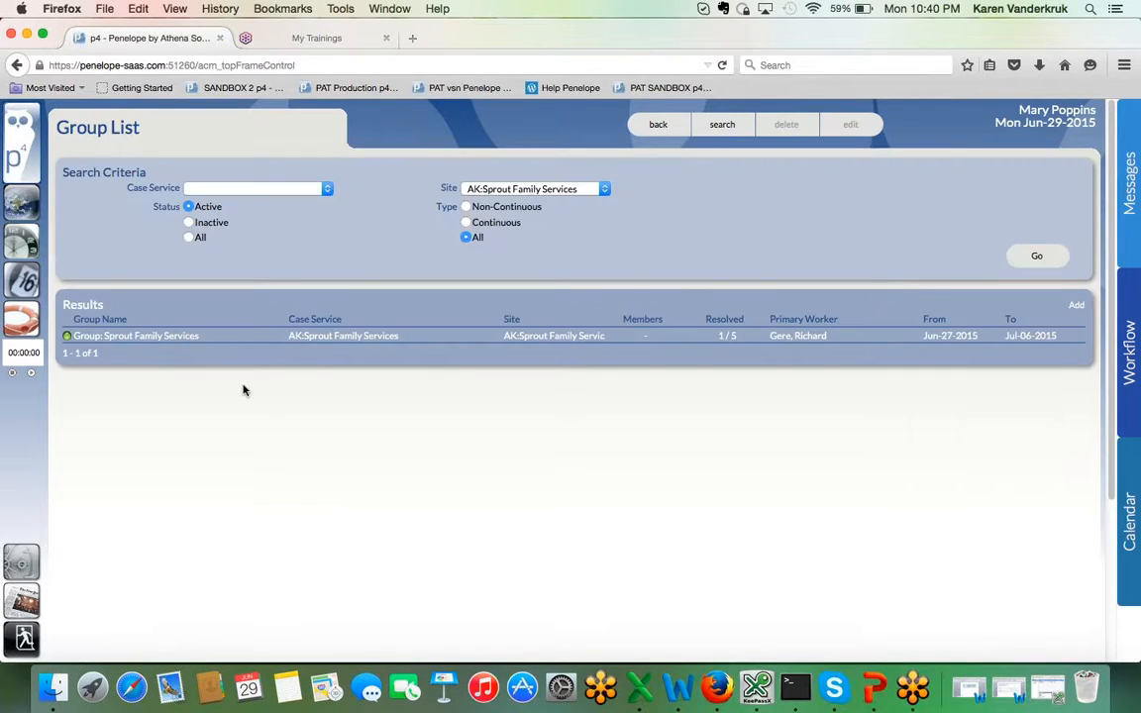
{"action": "left_click", "coordinate": [154, 338]}
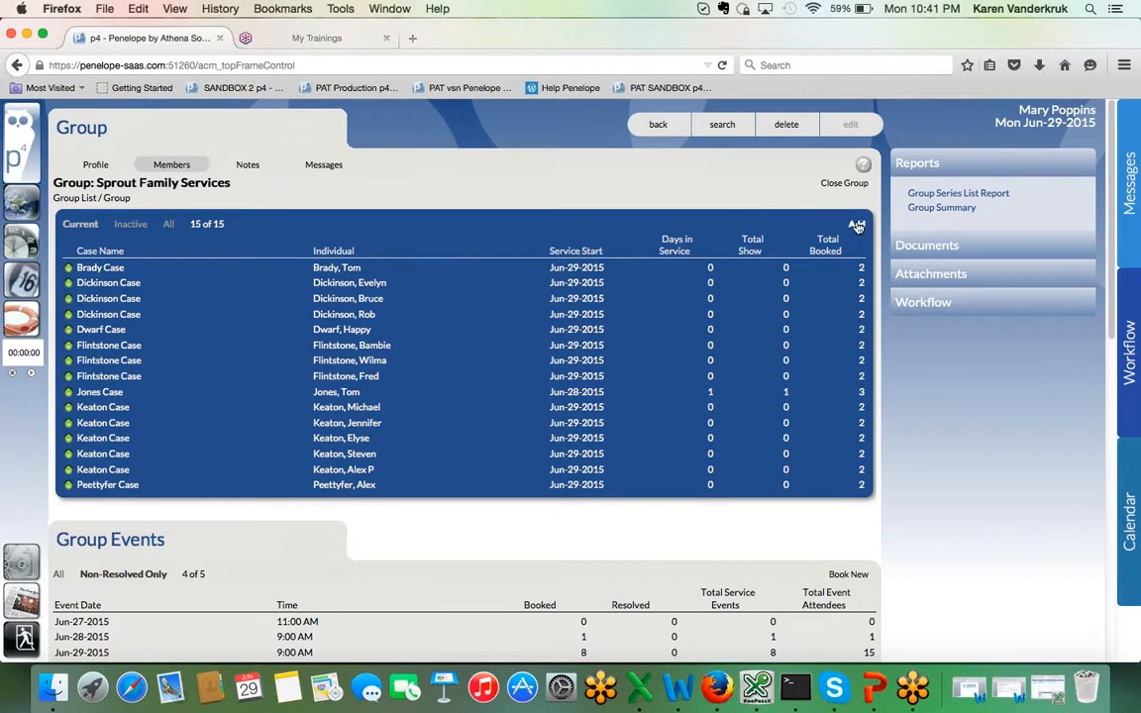
{"action": "left_click", "coordinate": [856, 226]}
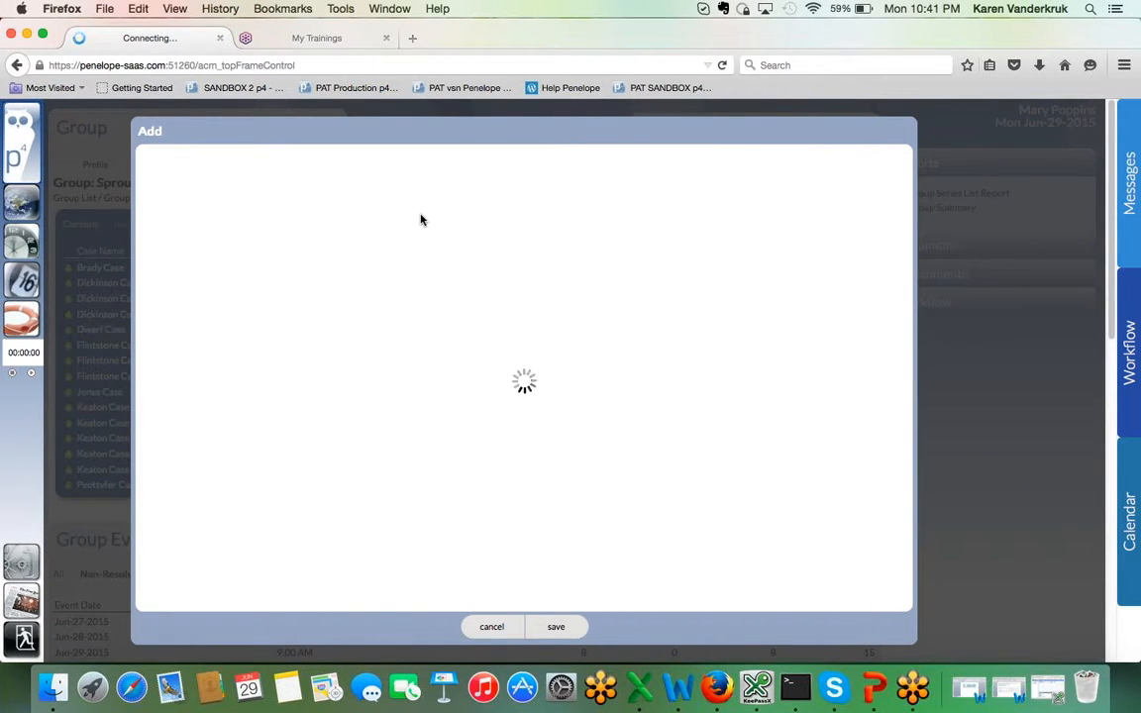
{"action": "type", "text": "ubbel"}
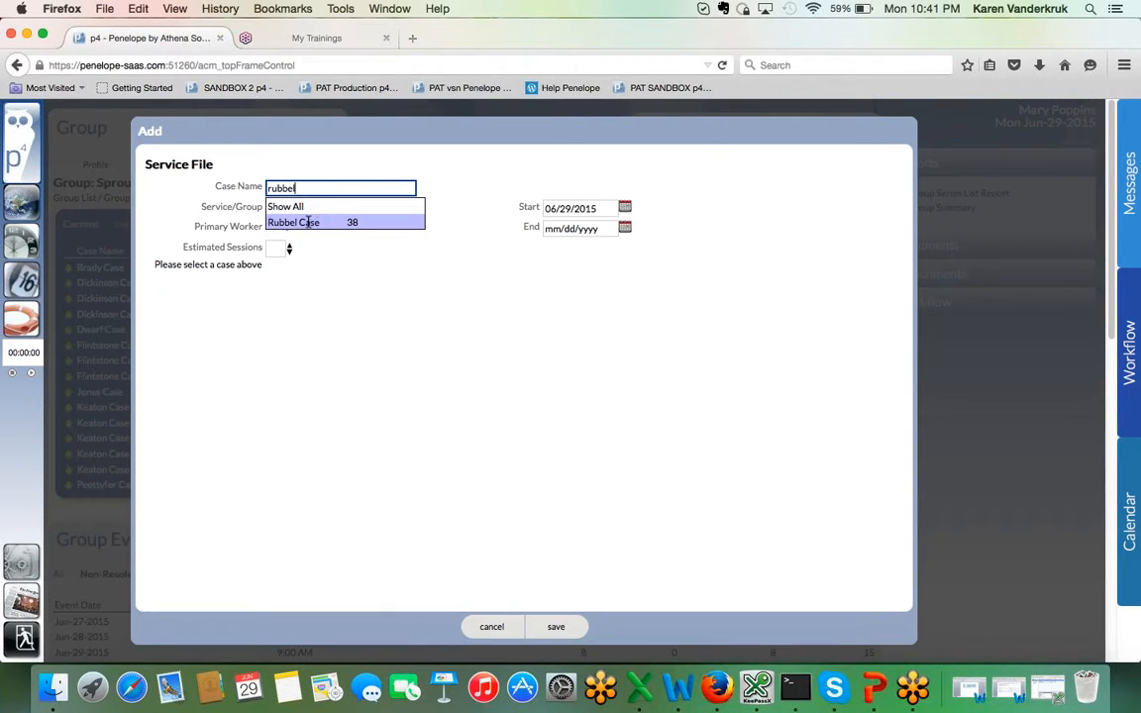
{"action": "left_click", "coordinate": [302, 222]}
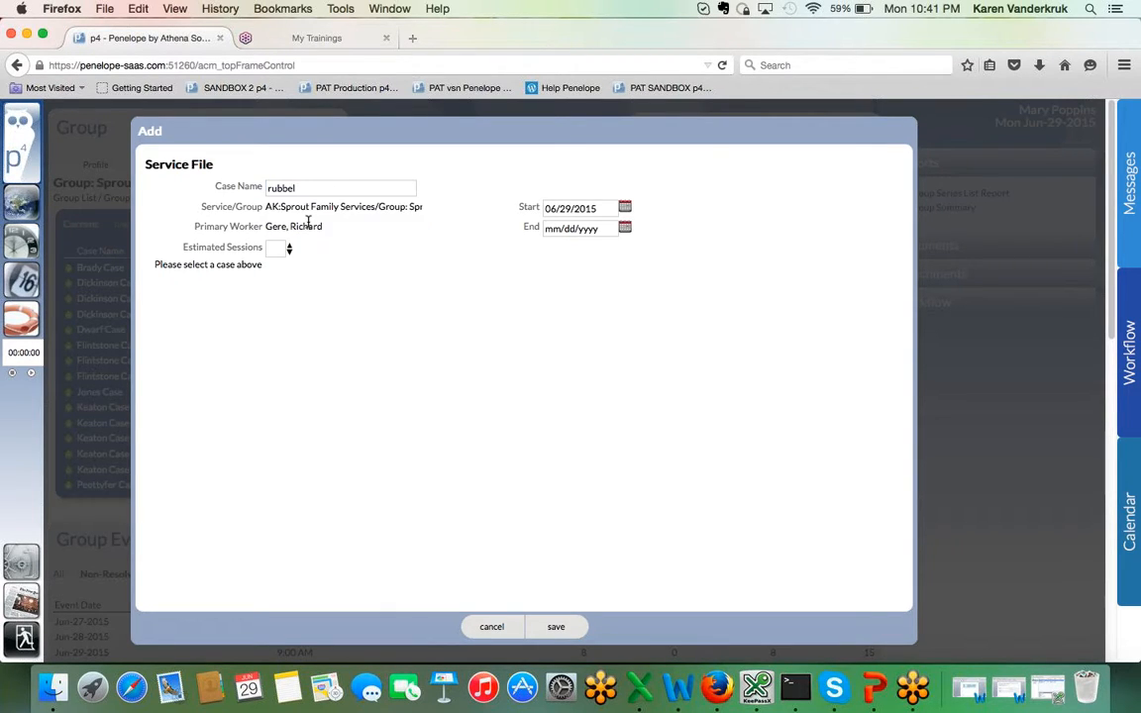
{"action": "left_click", "coordinate": [554, 627]}
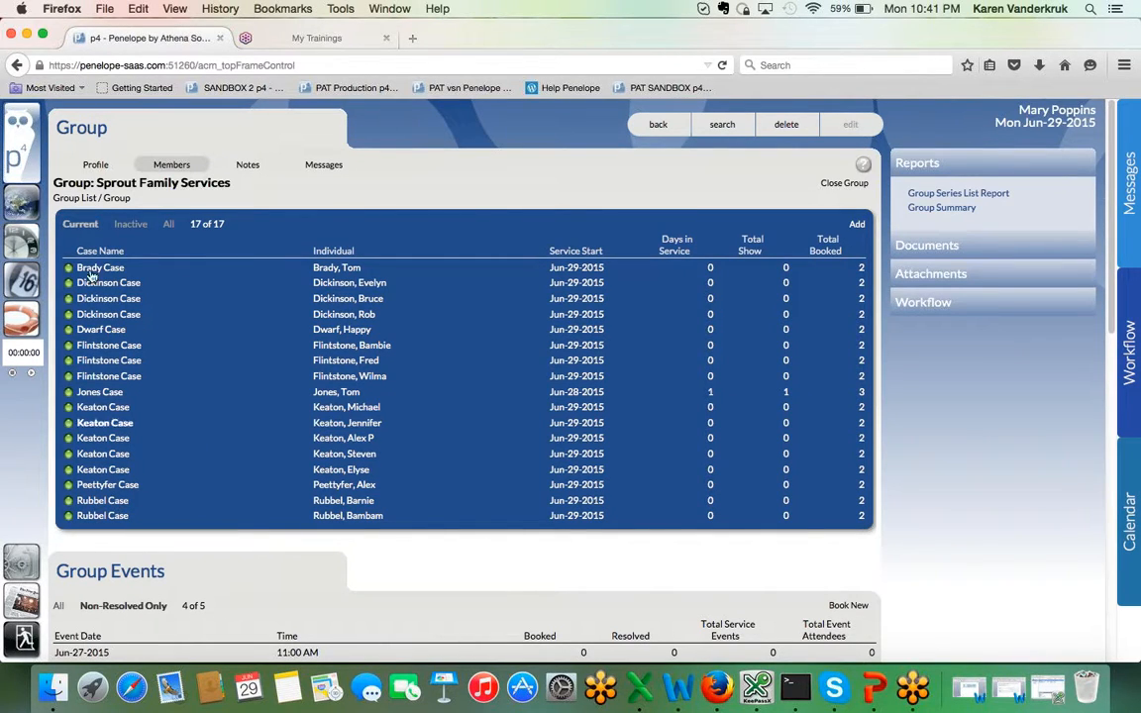
Step: Sort the Pre-Enrollment List by individual name and open the entry of the family just added to the group
{"action": "left_click", "coordinate": [24, 203]}
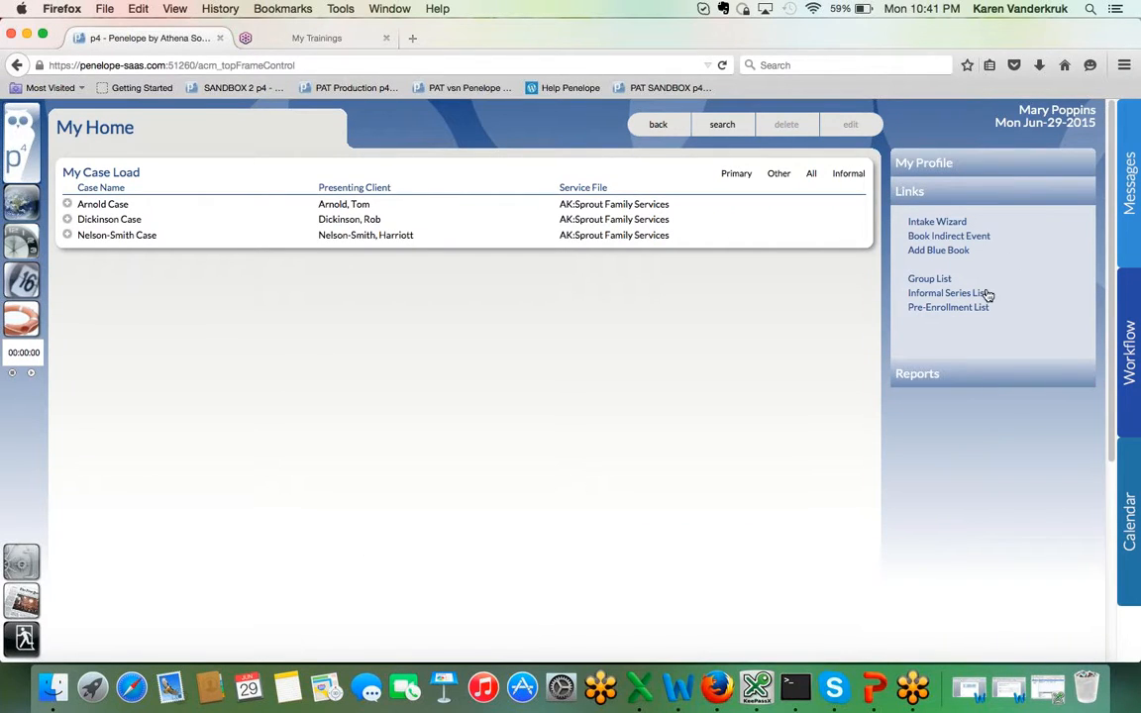
{"action": "left_click", "coordinate": [976, 308]}
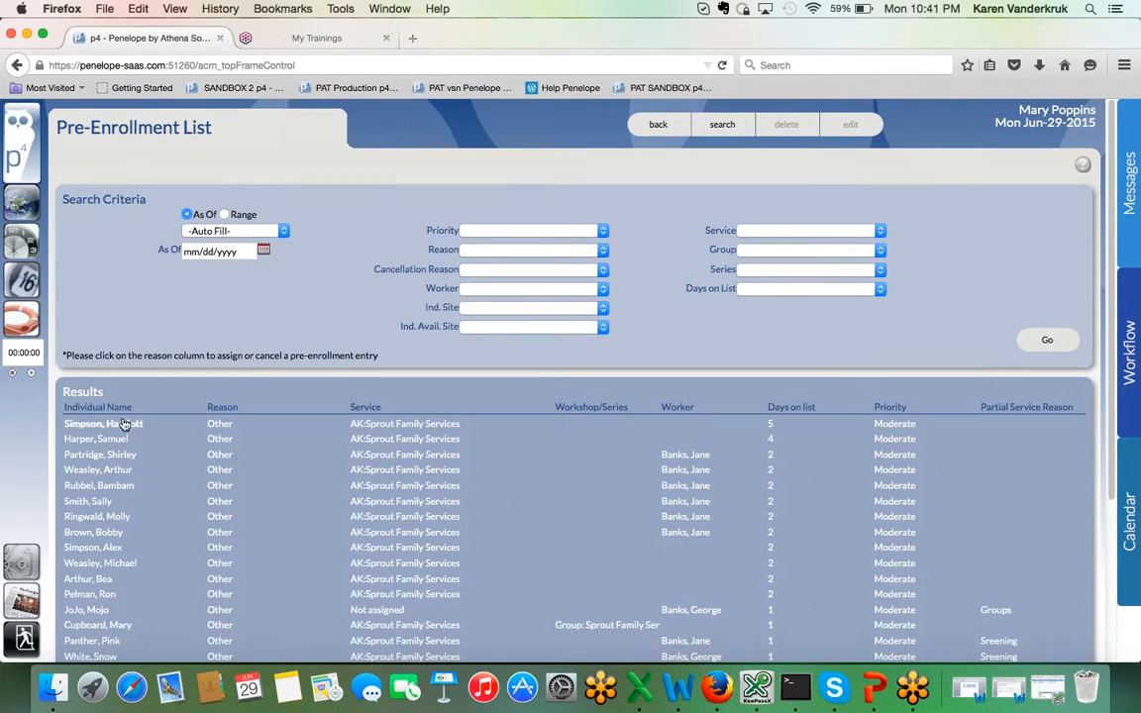
{"action": "left_click", "coordinate": [111, 407]}
{"action": "scroll", "coordinate": [218, 535], "scroll_direction": "down", "scroll_amount": 1}
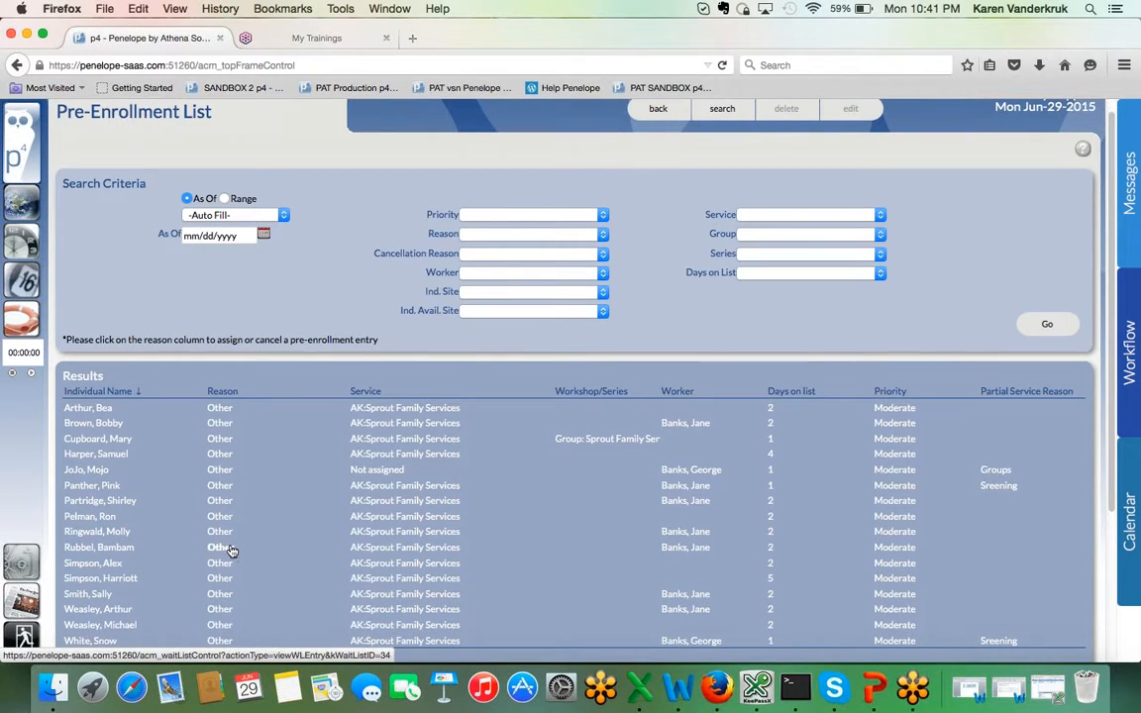
{"action": "left_click", "coordinate": [229, 550]}
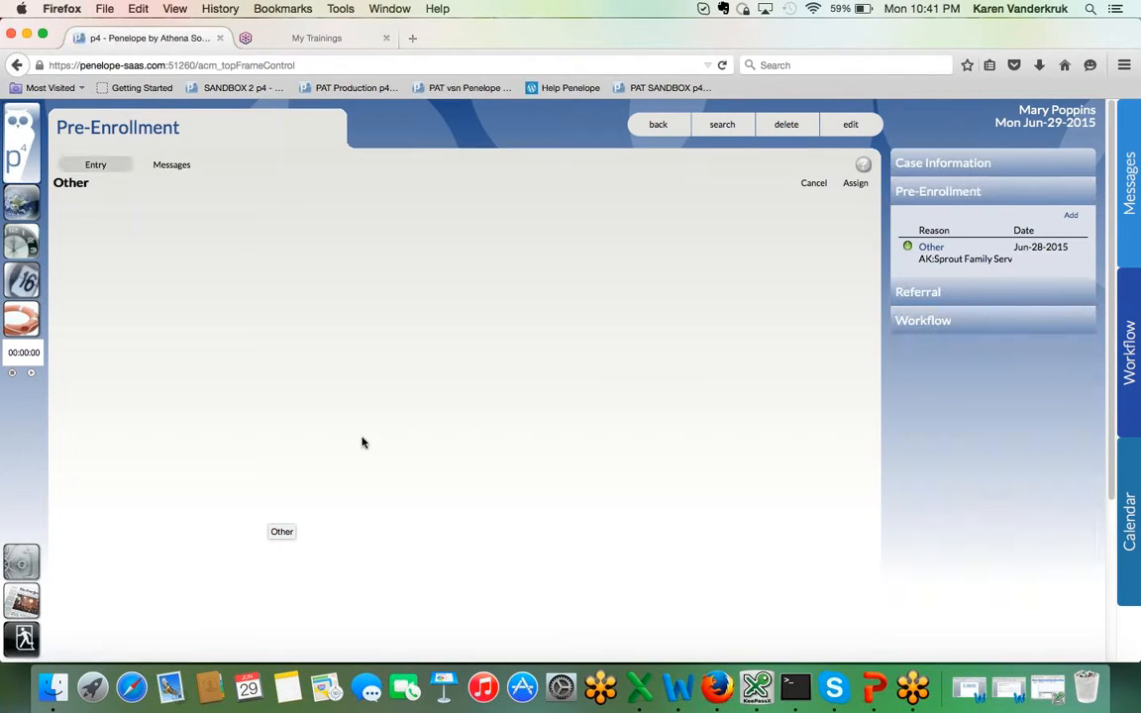
Step: Assign this pre-enrollment to the family's case, save the AK:Sprout Family Services service file with a primary worker, and open the case
{"action": "left_click", "coordinate": [856, 184]}
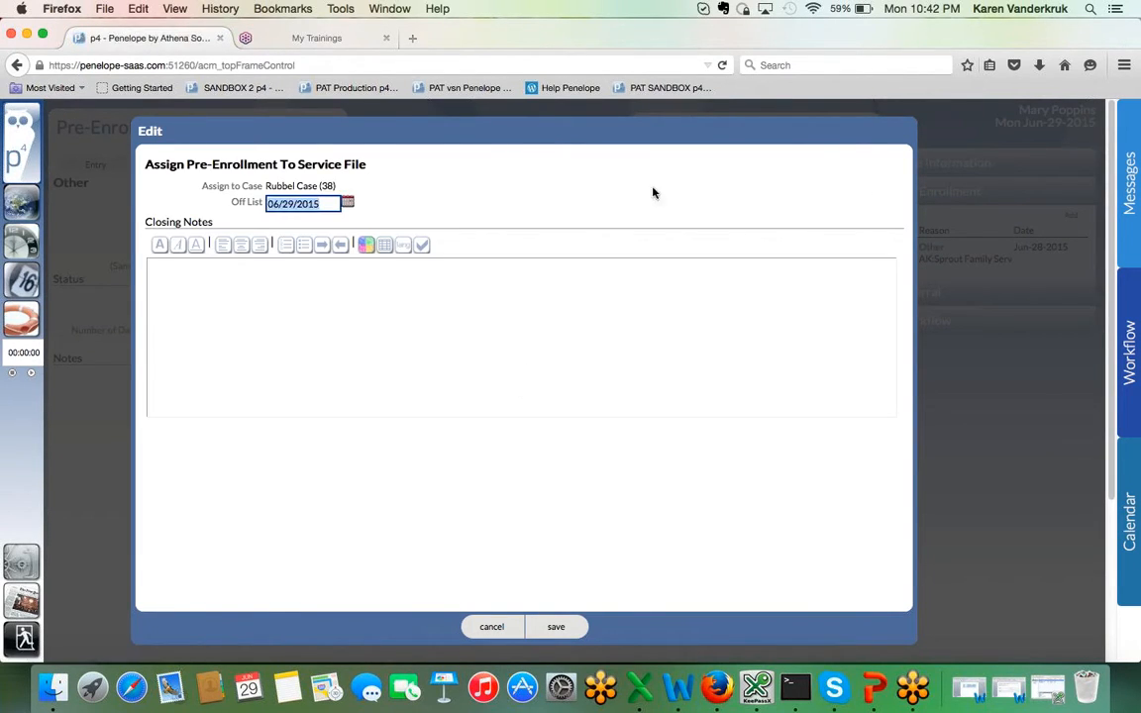
{"action": "left_click", "coordinate": [553, 627]}
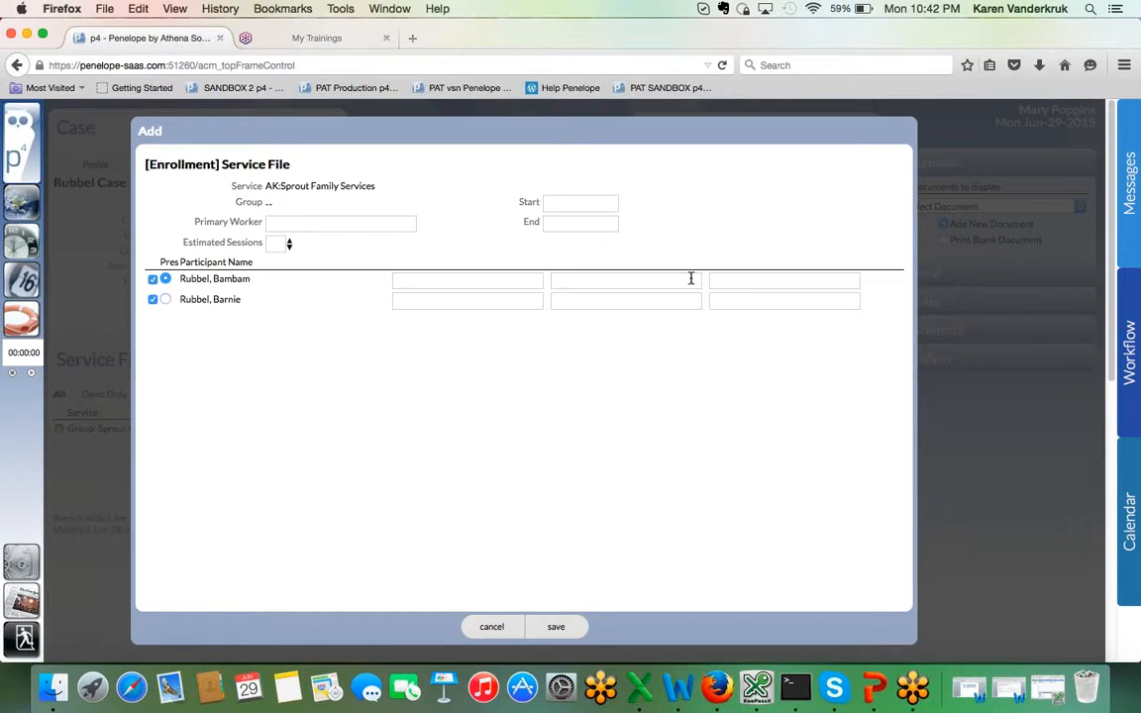
{"action": "left_click", "coordinate": [342, 223]}
{"action": "type", "text": "jane"}
{"action": "left_click", "coordinate": [334, 258]}
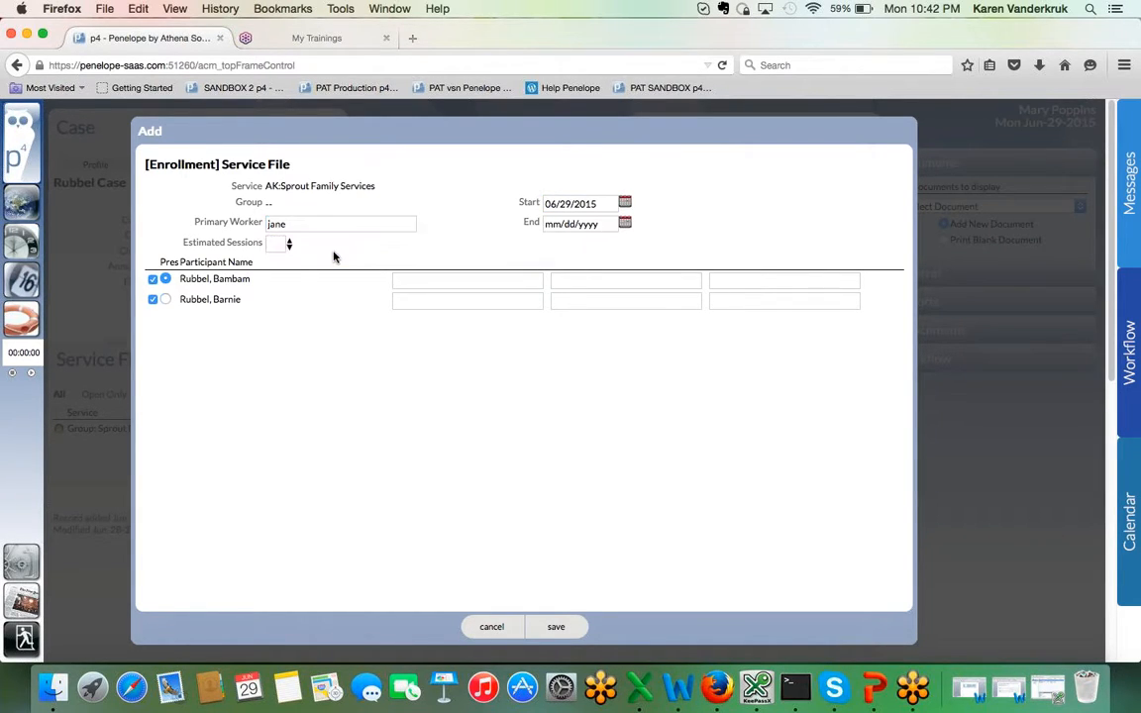
{"action": "left_click", "coordinate": [555, 626]}
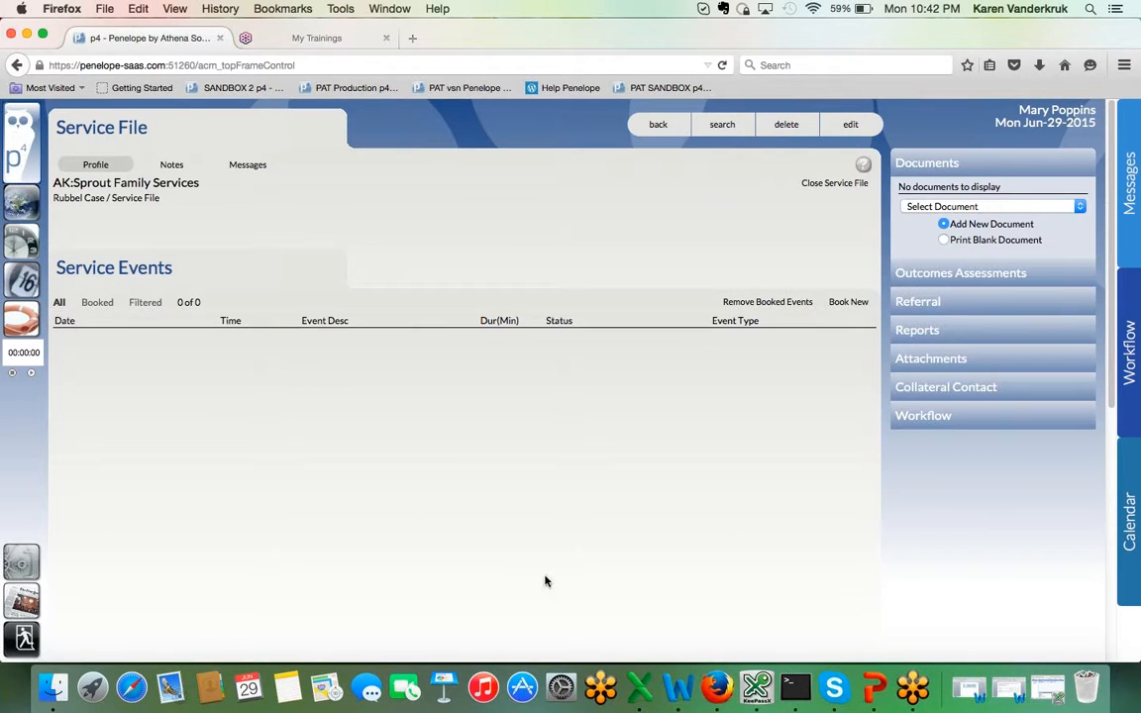
{"action": "left_click", "coordinate": [86, 199]}
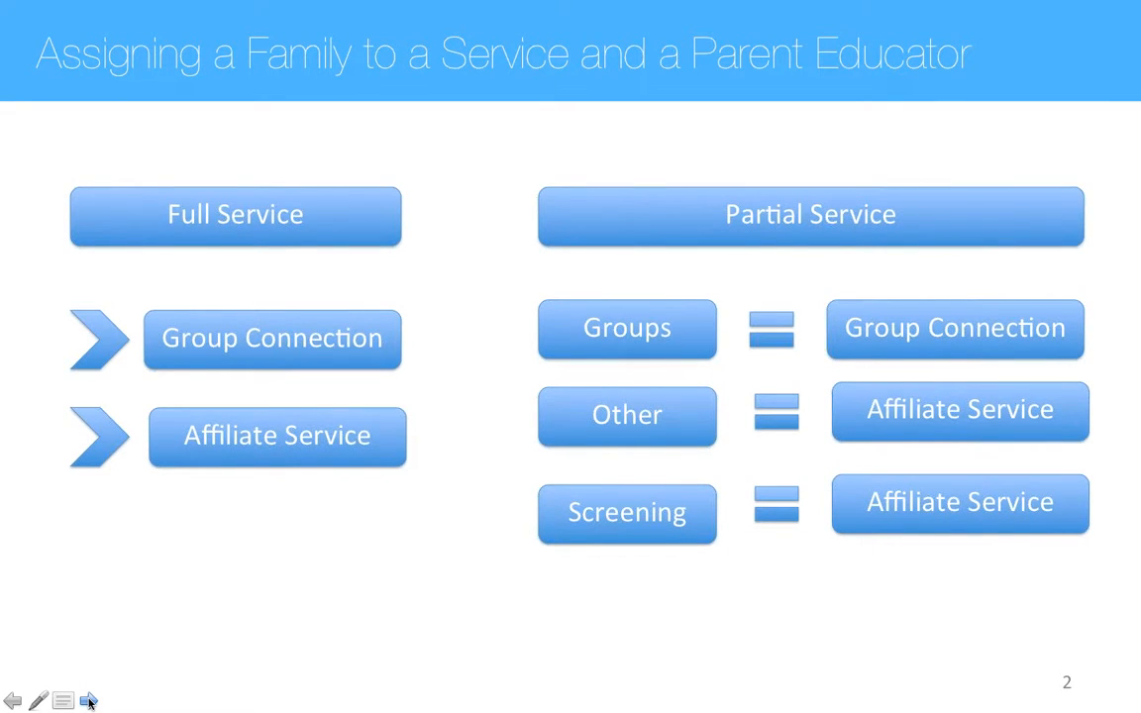
{"action": "left_click", "coordinate": [88, 701]}
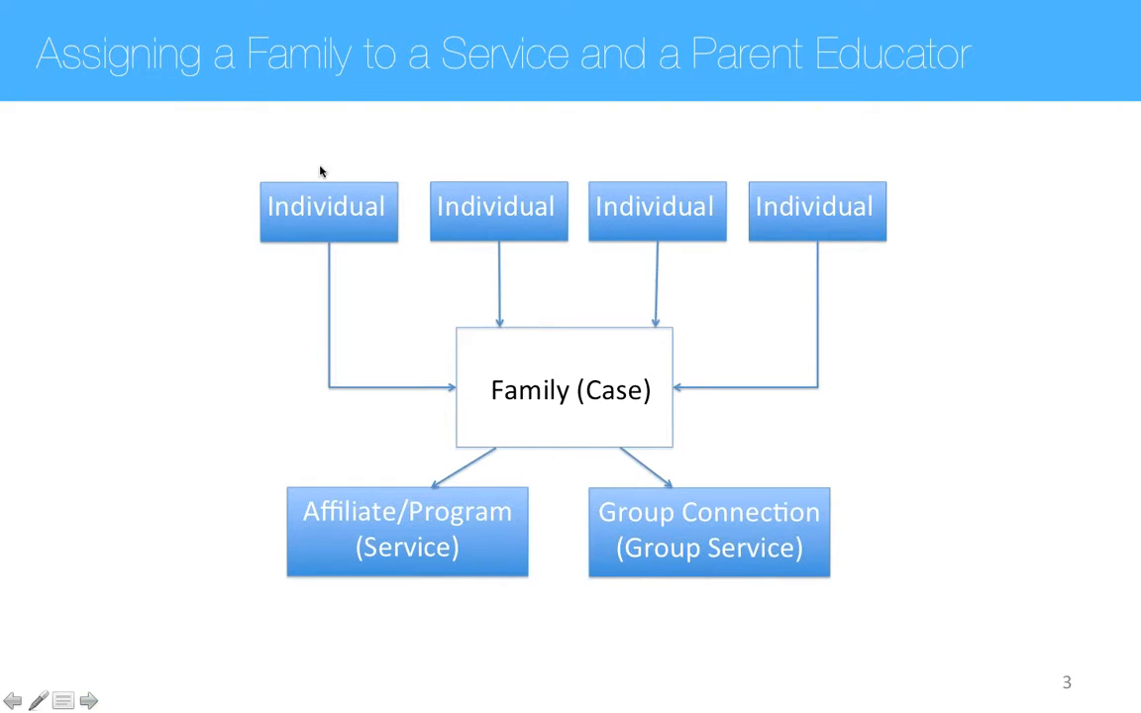